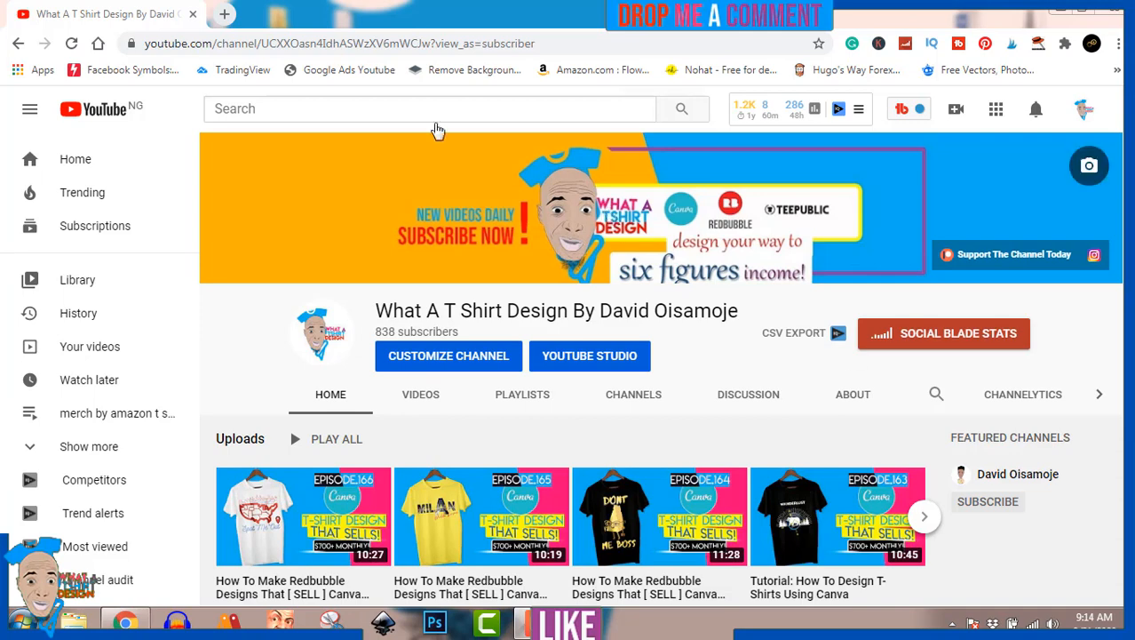
Open Canva in a new browser tab and create a blank custom design of 4500 × 5400 px
{"action": "left_click", "coordinate": [225, 13]}
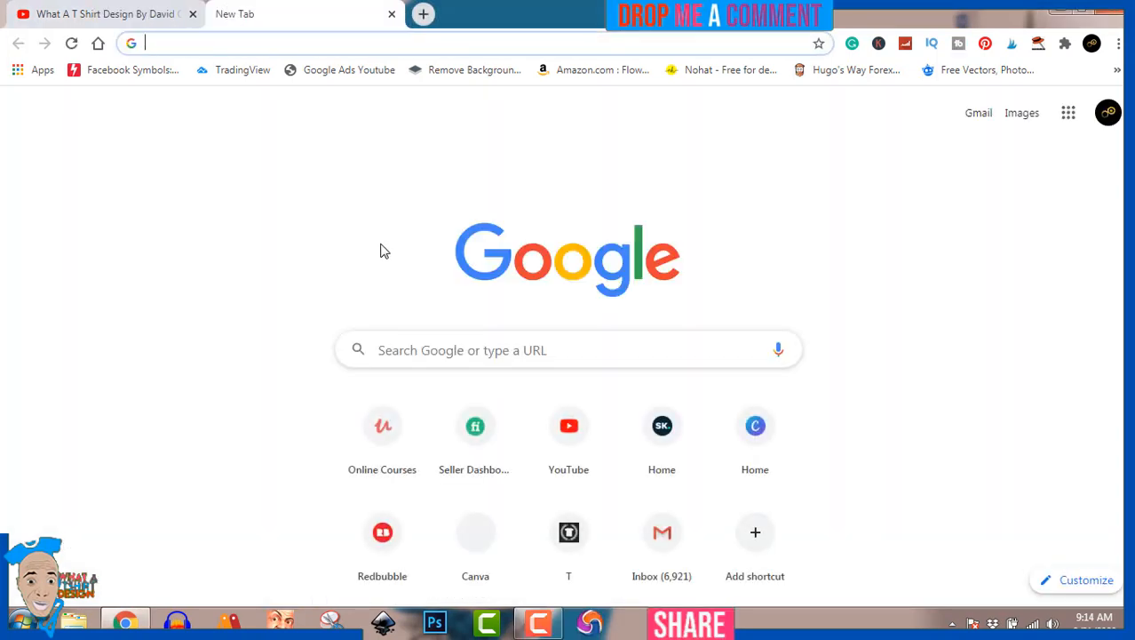
{"action": "left_click", "coordinate": [757, 432]}
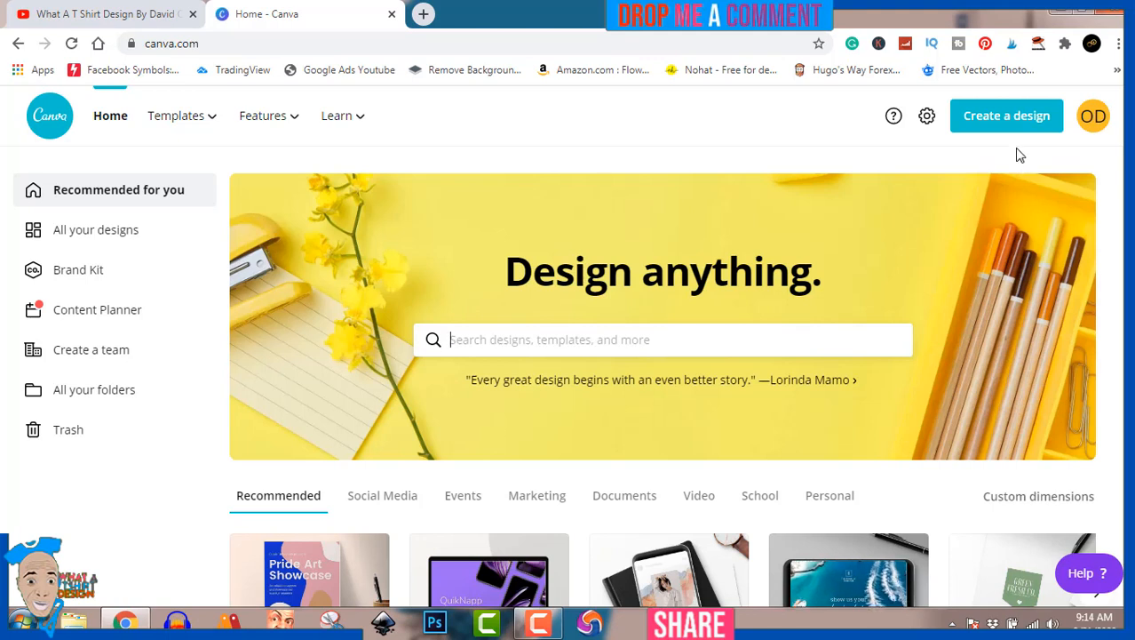
{"action": "left_click", "coordinate": [1007, 118]}
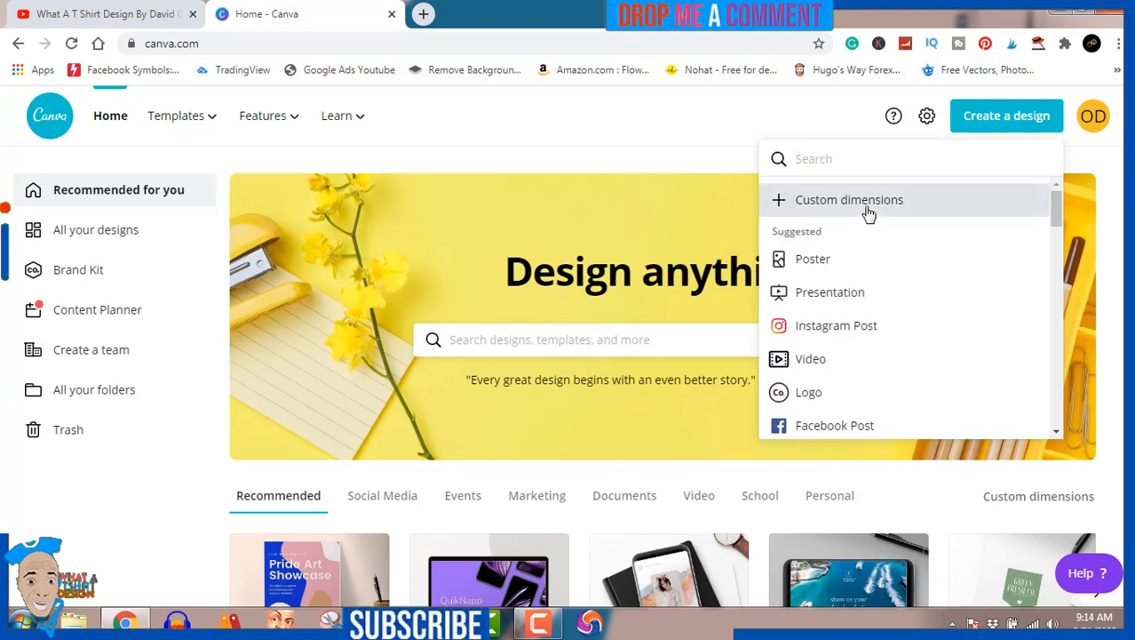
{"action": "left_click", "coordinate": [869, 212]}
{"action": "type", "text": "4"}
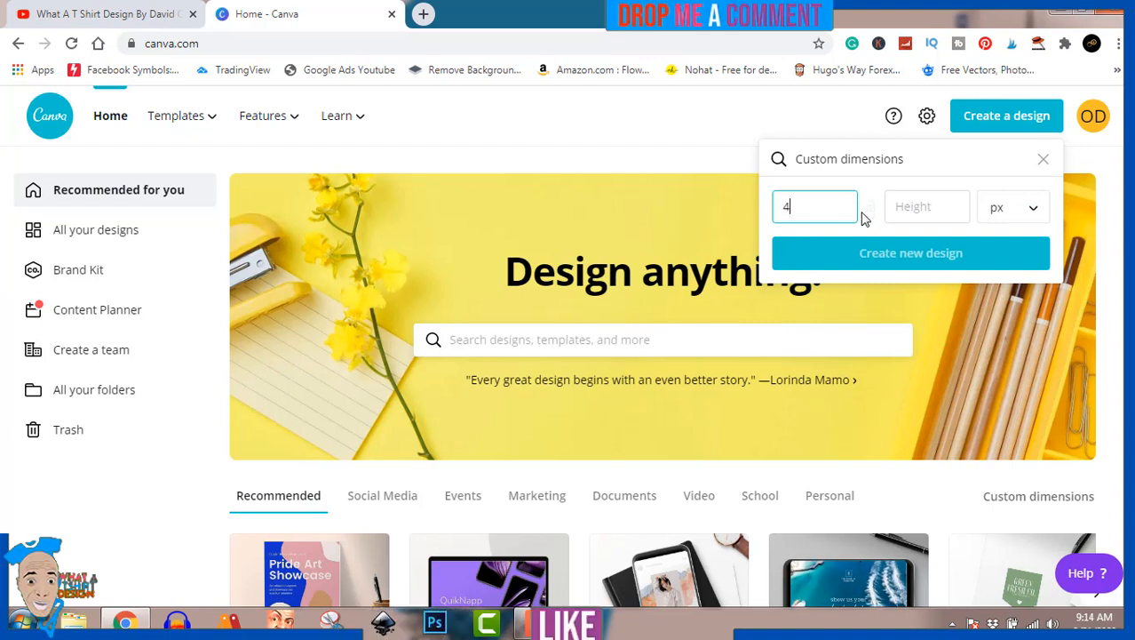
{"action": "type", "text": "500"}
{"action": "left_click", "coordinate": [908, 206]}
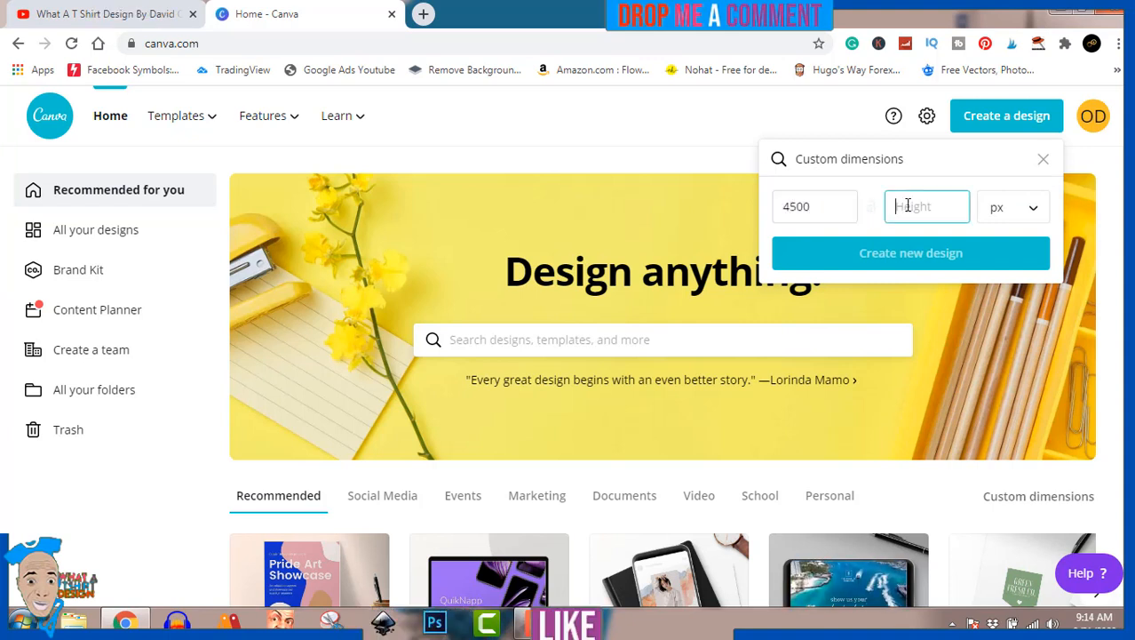
{"action": "type", "text": "54"}
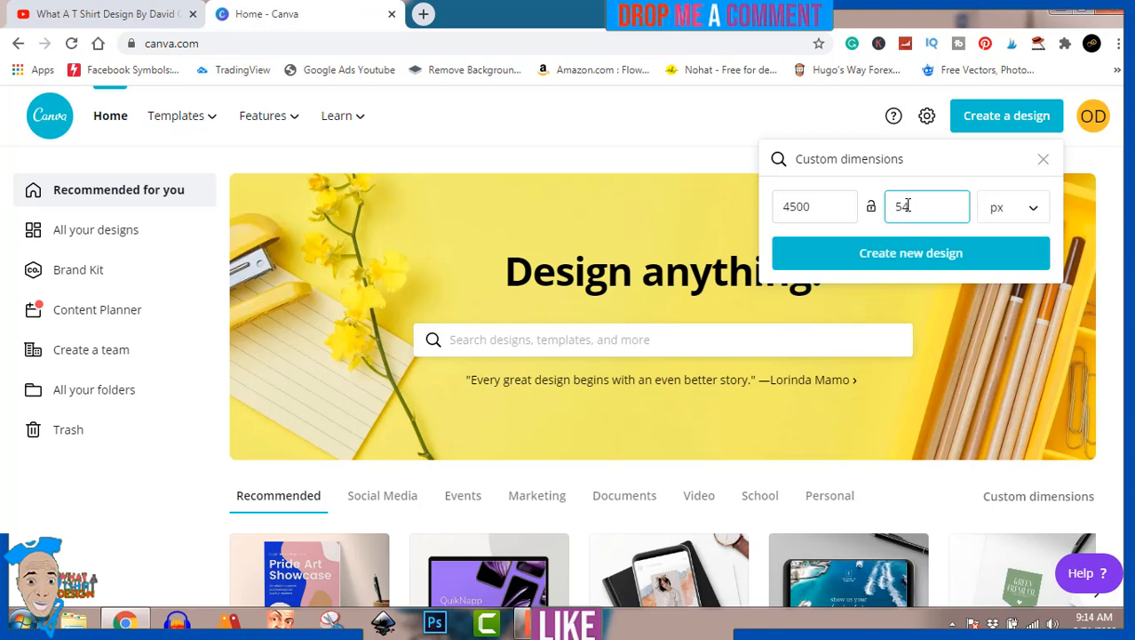
{"action": "type", "text": "00"}
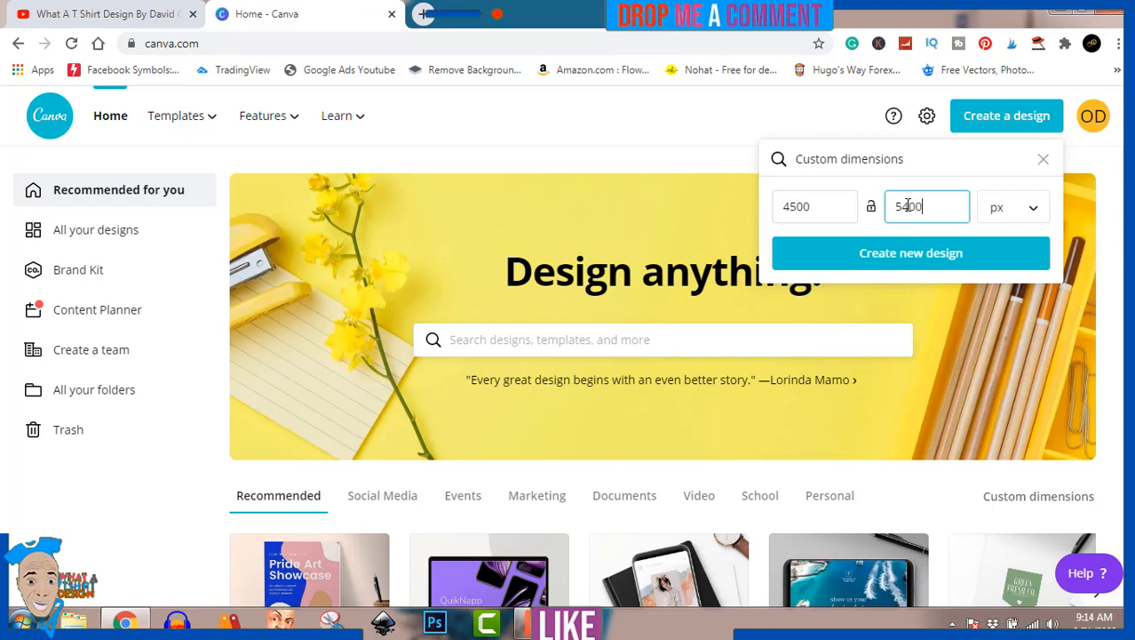
{"action": "left_click", "coordinate": [909, 266]}
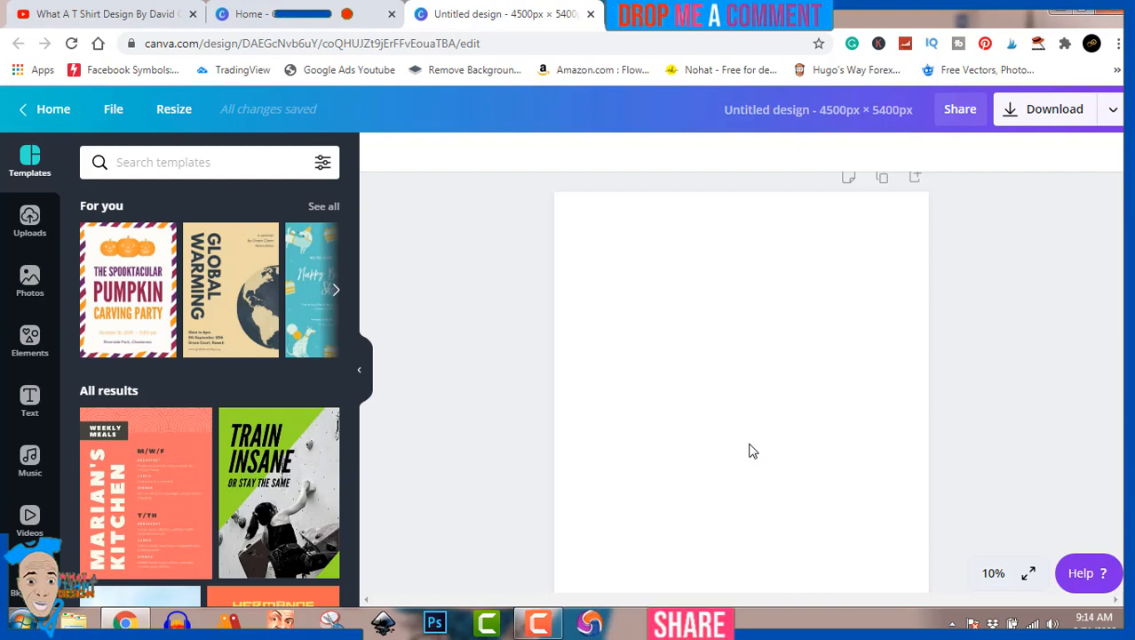
{"action": "left_click", "coordinate": [538, 622]}
{"action": "left_click", "coordinate": [1098, 544]}
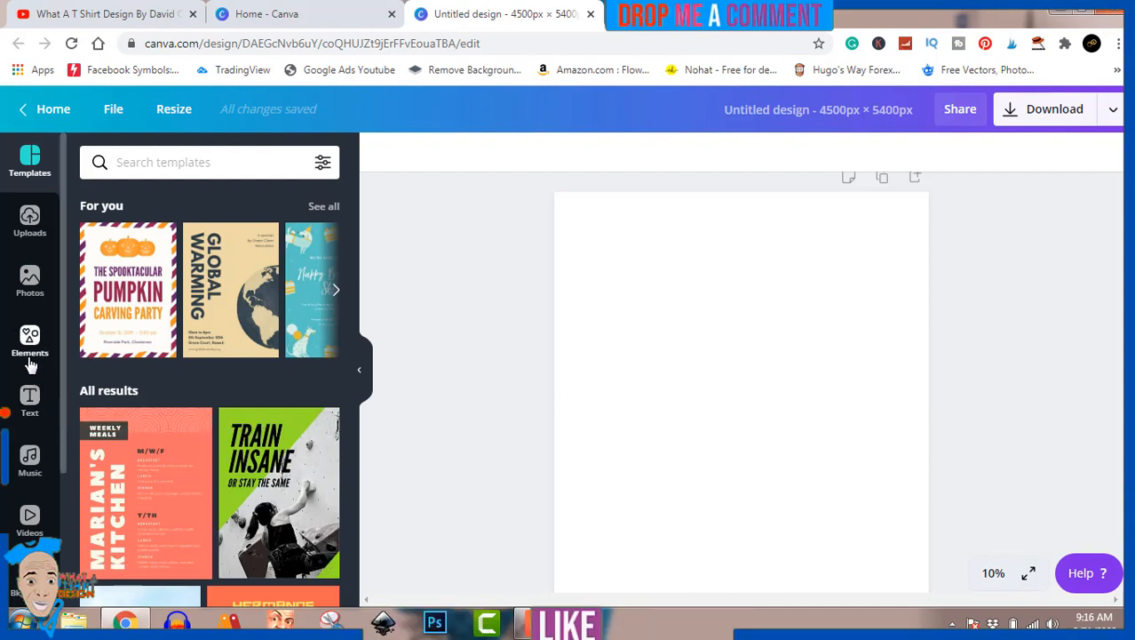
Add the GAME OVER font combination to the page, enlarge it to about size 454 and move it near the page centre
{"action": "left_click", "coordinate": [30, 399]}
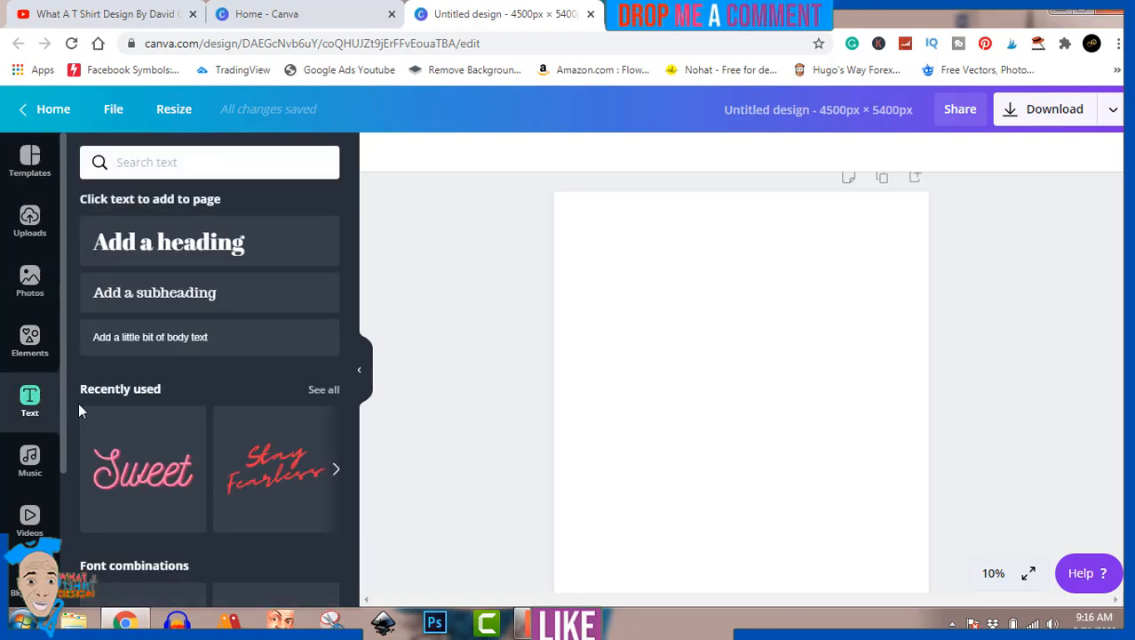
{"action": "scroll", "coordinate": [148, 431], "scroll_direction": "down", "scroll_amount": 3}
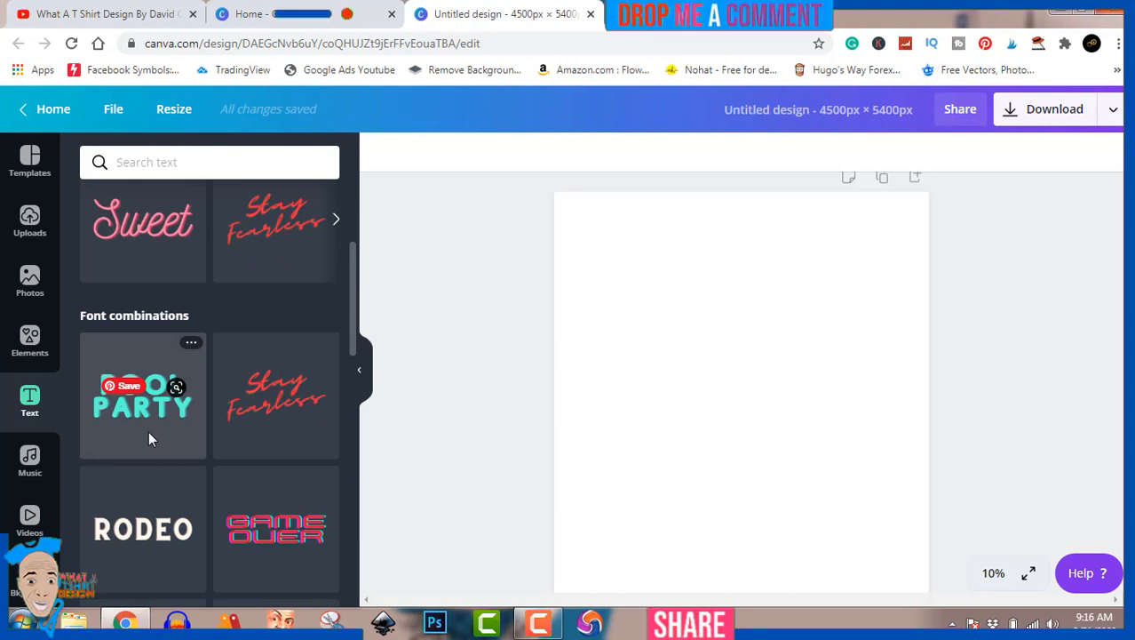
{"action": "scroll", "coordinate": [148, 431], "scroll_direction": "down", "scroll_amount": 2}
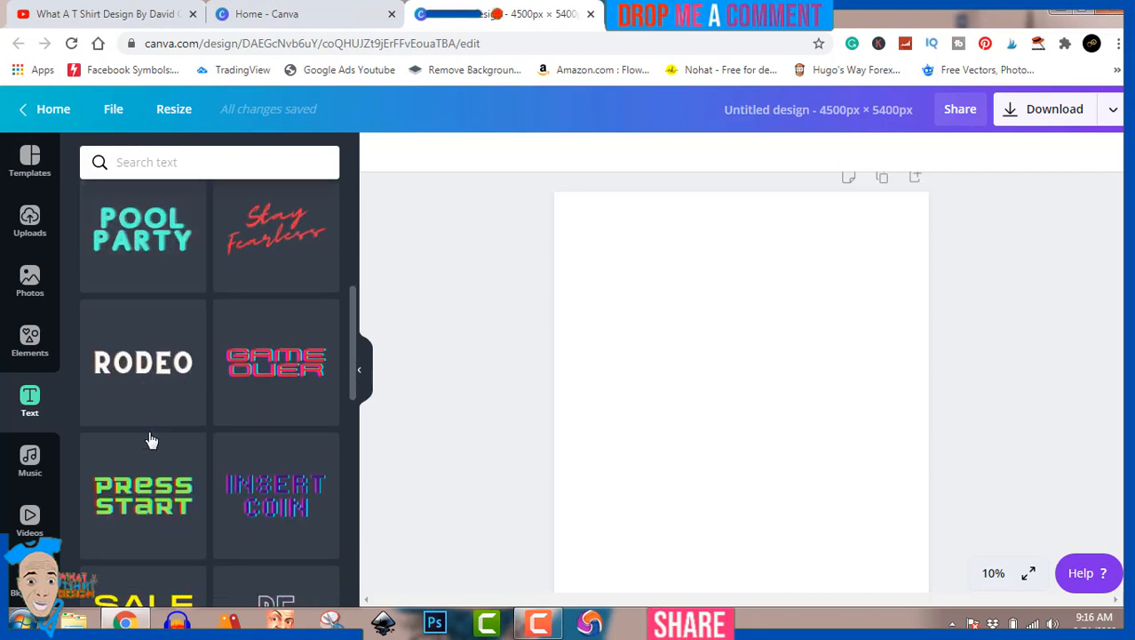
{"action": "scroll", "coordinate": [149, 431], "scroll_direction": "down", "scroll_amount": 1}
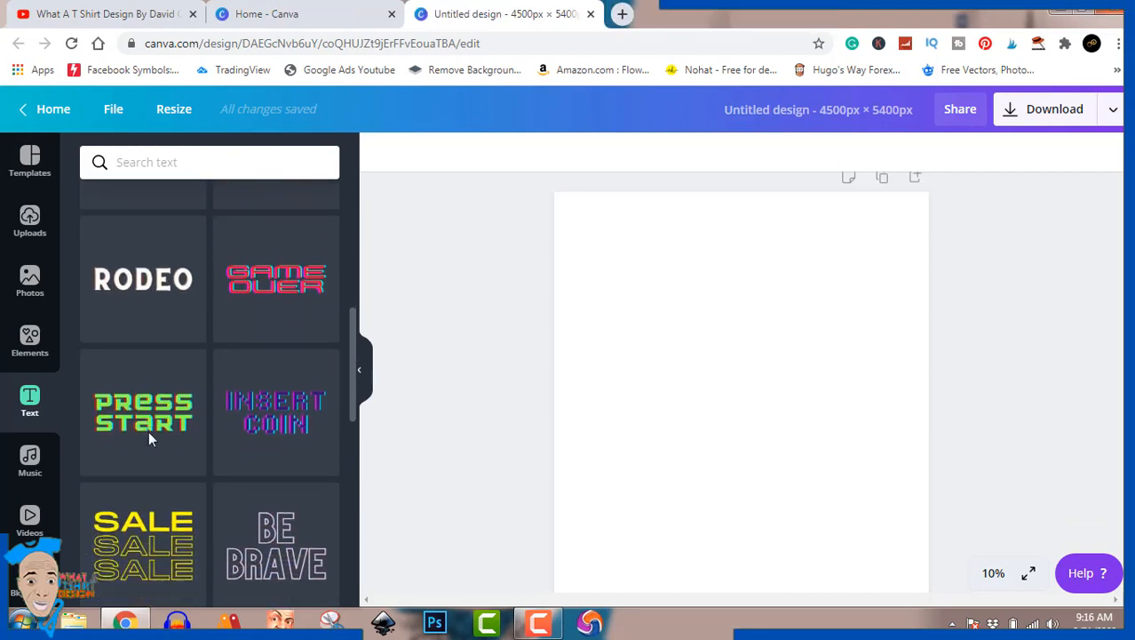
{"action": "left_click", "coordinate": [295, 287]}
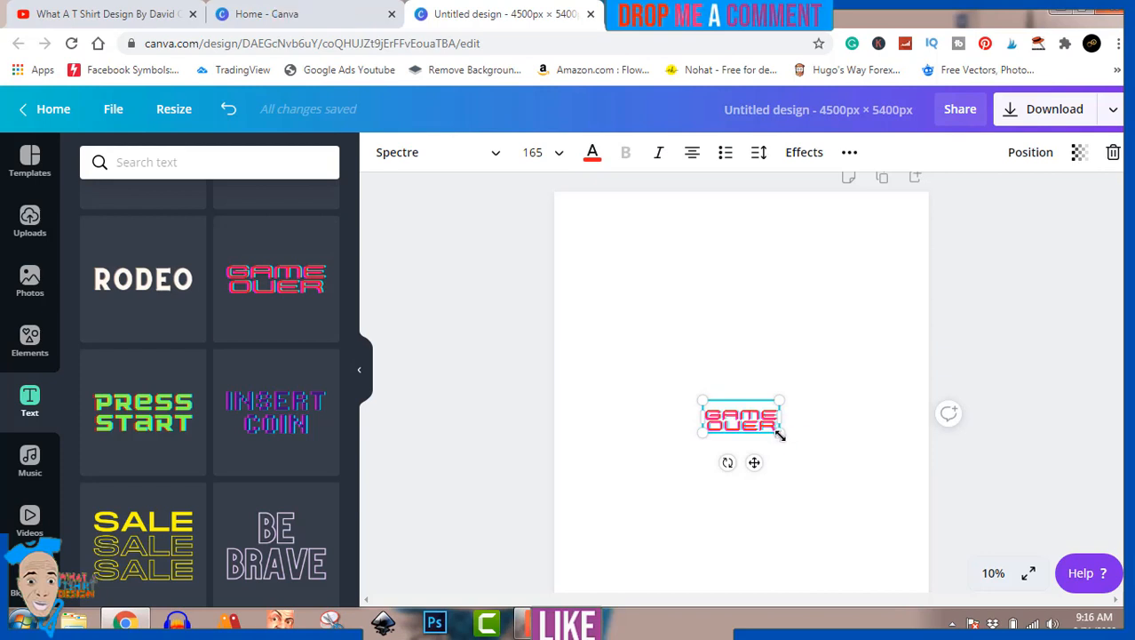
{"action": "left_click_drag", "start_coordinate": [780, 434], "coordinate": [909, 508]}
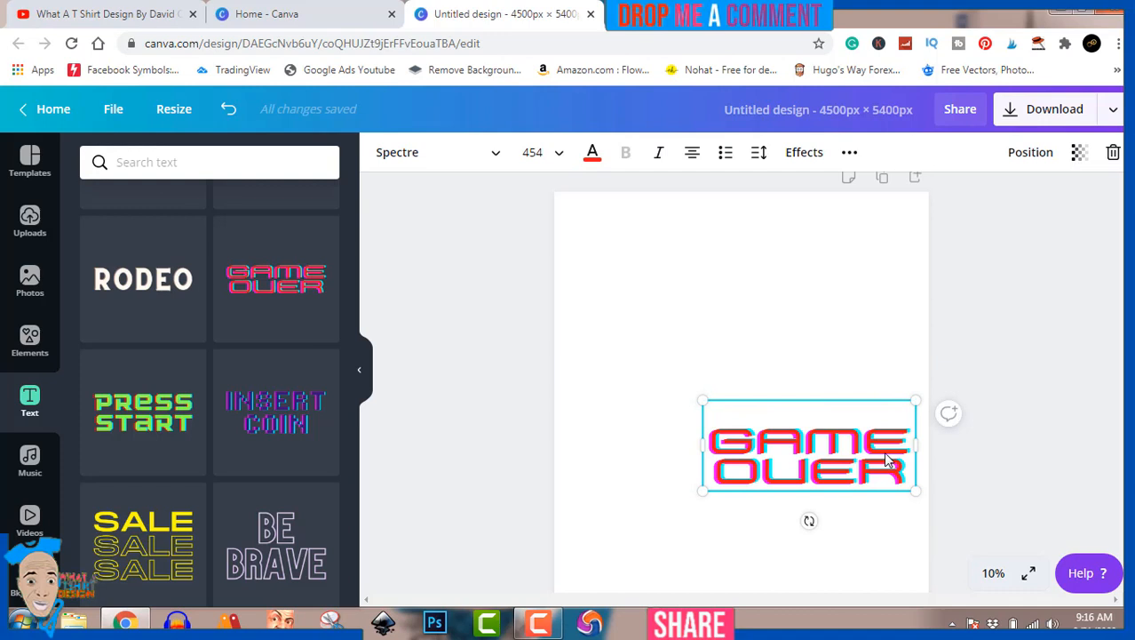
{"action": "left_click_drag", "start_coordinate": [885, 457], "coordinate": [821, 371]}
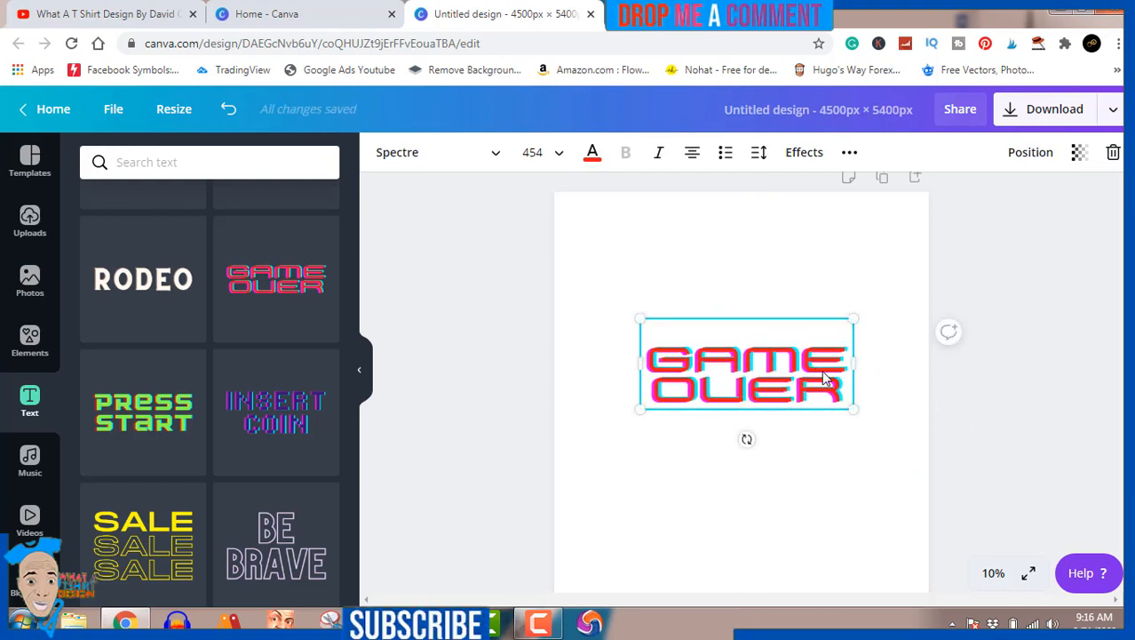
Replace the GAME OVER text with the single word HATE
{"action": "double_click", "coordinate": [823, 377]}
{"action": "key", "text": "BackSpace"}
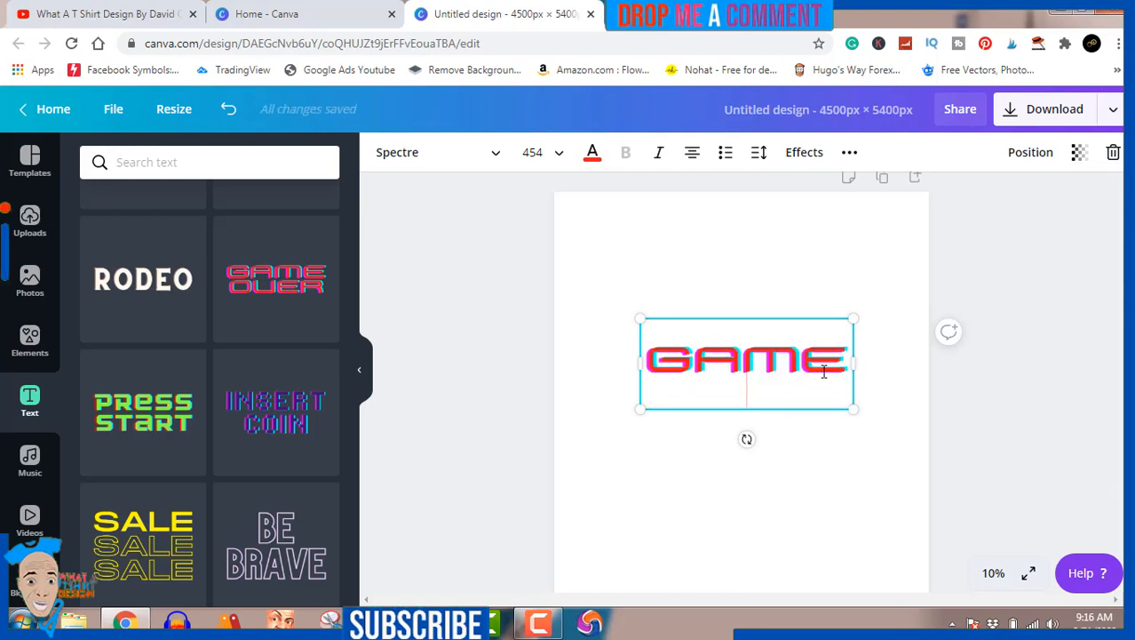
{"action": "left_click", "coordinate": [817, 362]}
{"action": "double_click", "coordinate": [816, 363]}
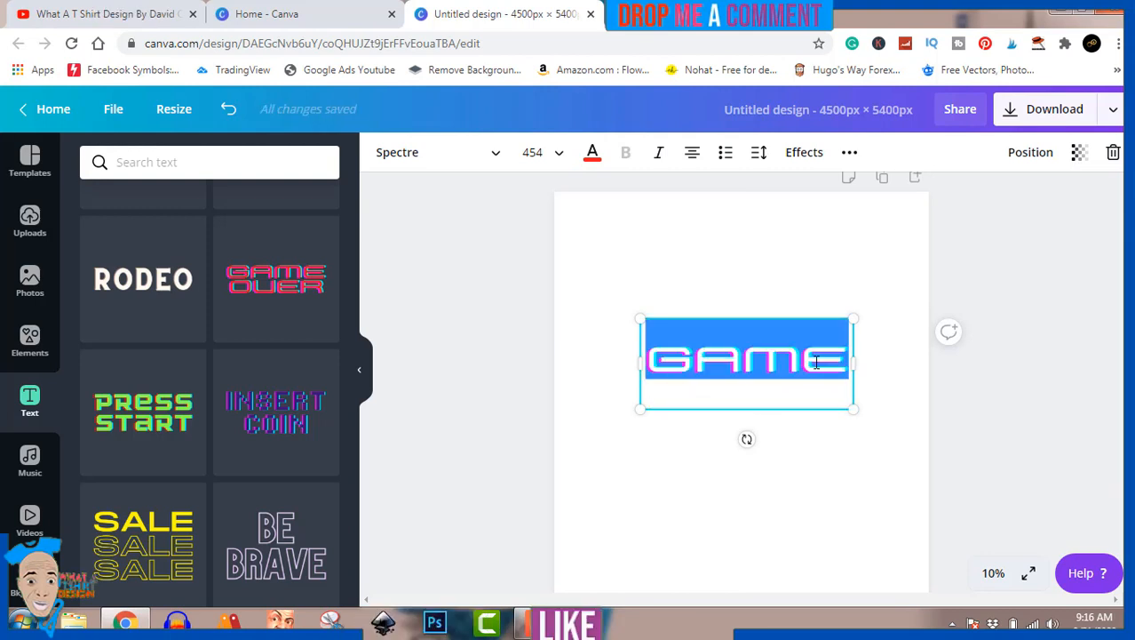
{"action": "type", "text": "HATE"}
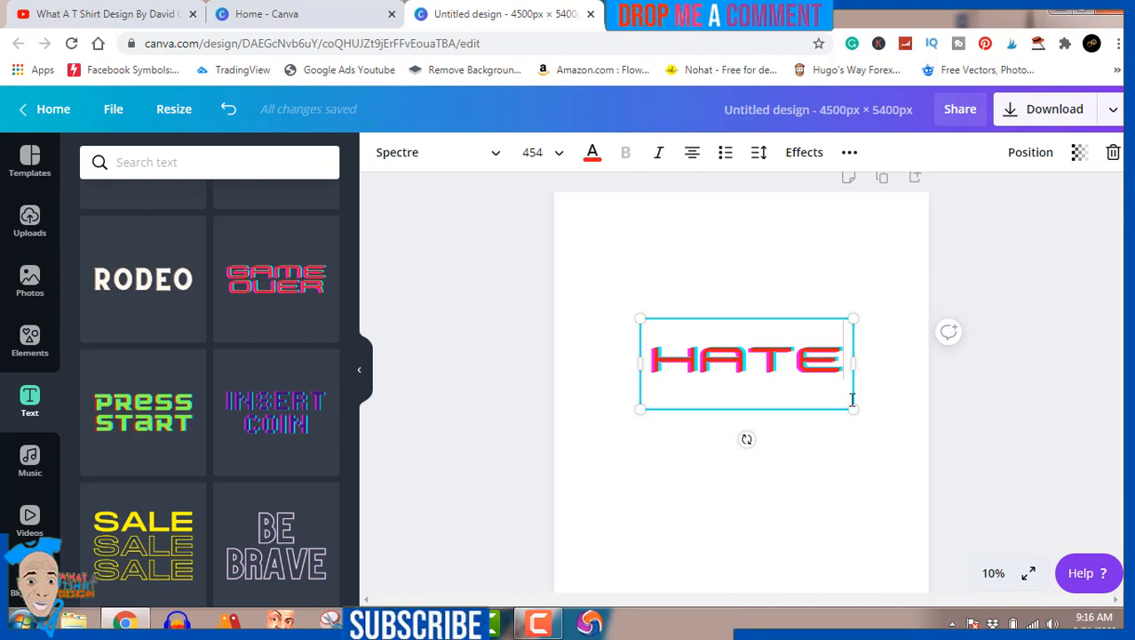
Enlarge the HATE text to about size 491 and move it slightly up the page
{"action": "left_click_drag", "start_coordinate": [852, 411], "coordinate": [871, 416]}
{"action": "left_click", "coordinate": [1011, 435]}
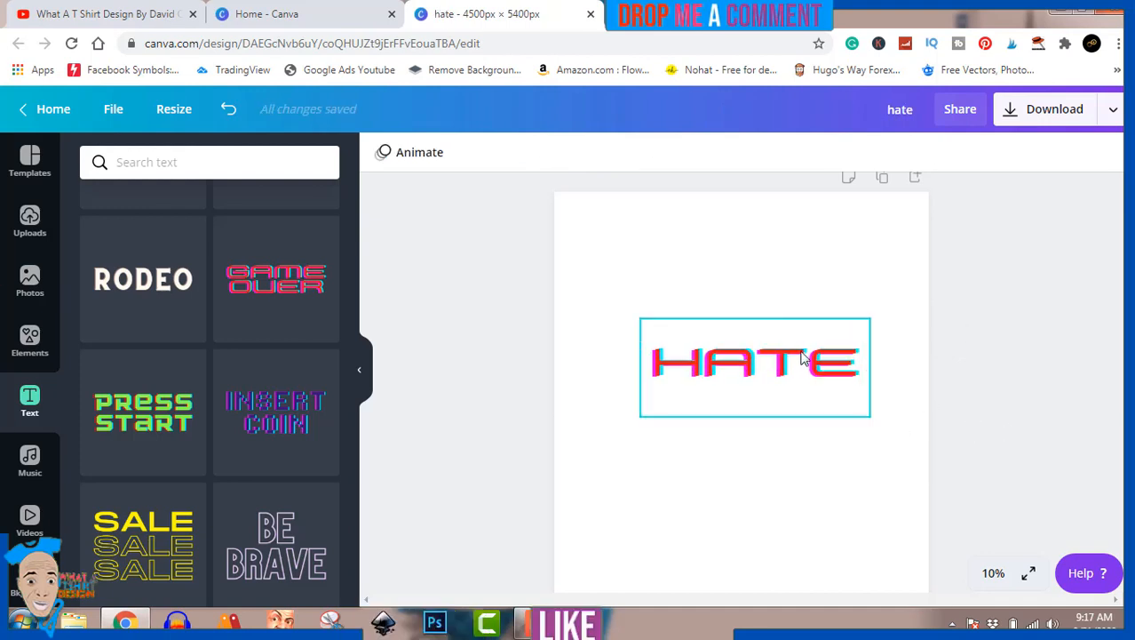
{"action": "left_click_drag", "start_coordinate": [810, 367], "coordinate": [810, 349]}
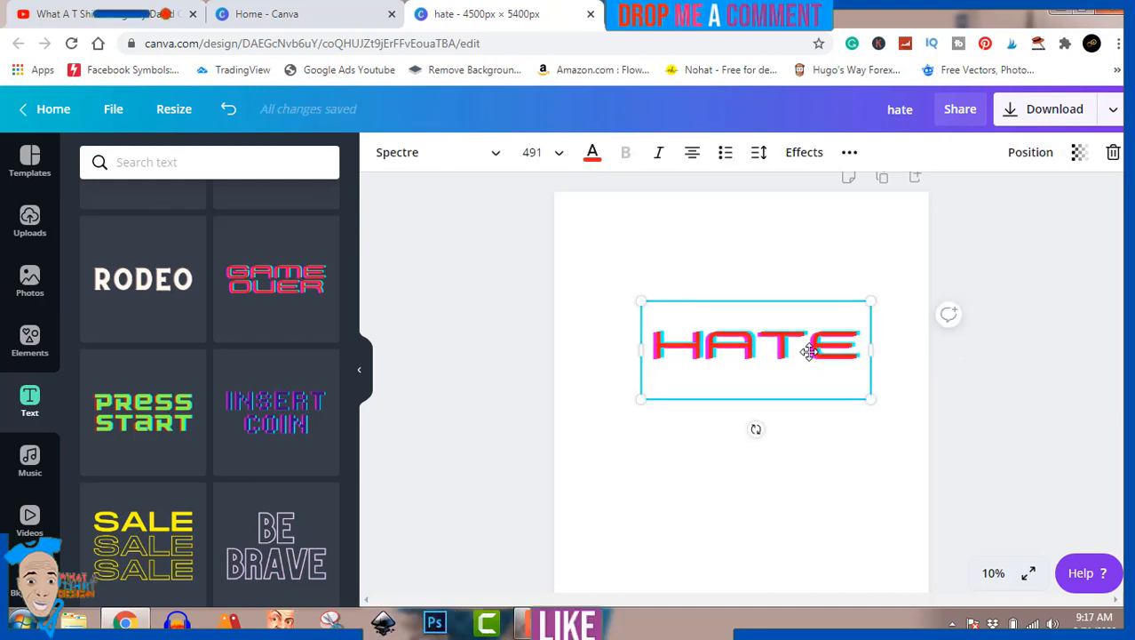
Add a plain solid line, place it horizontally across HATE and extend it past both ends of the word
{"action": "left_click", "coordinate": [29, 337]}
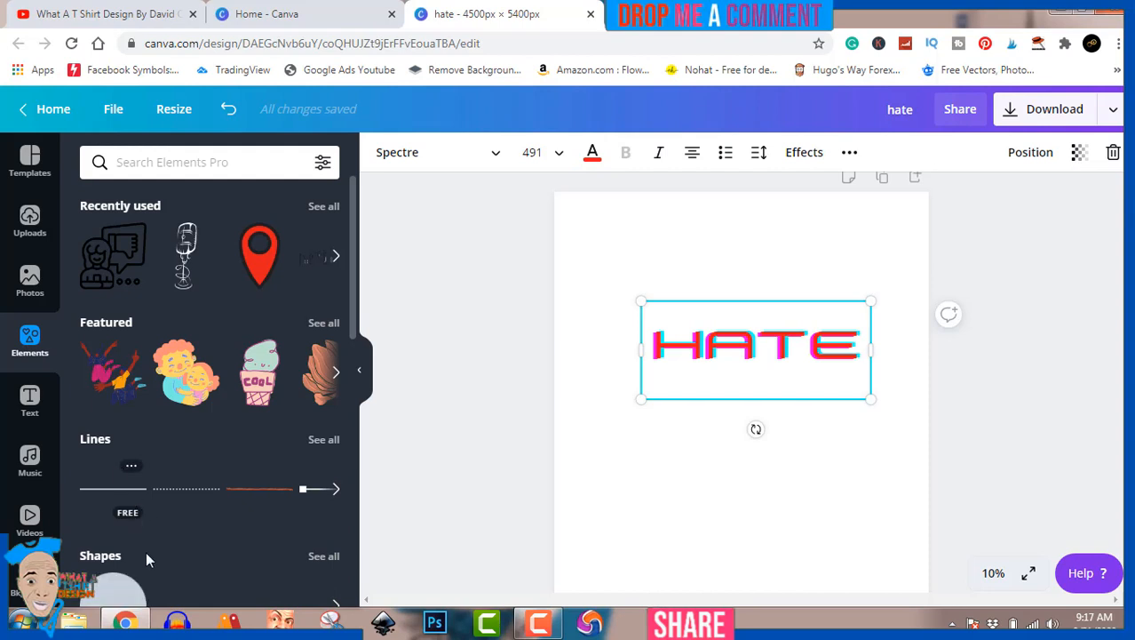
{"action": "left_click", "coordinate": [104, 491]}
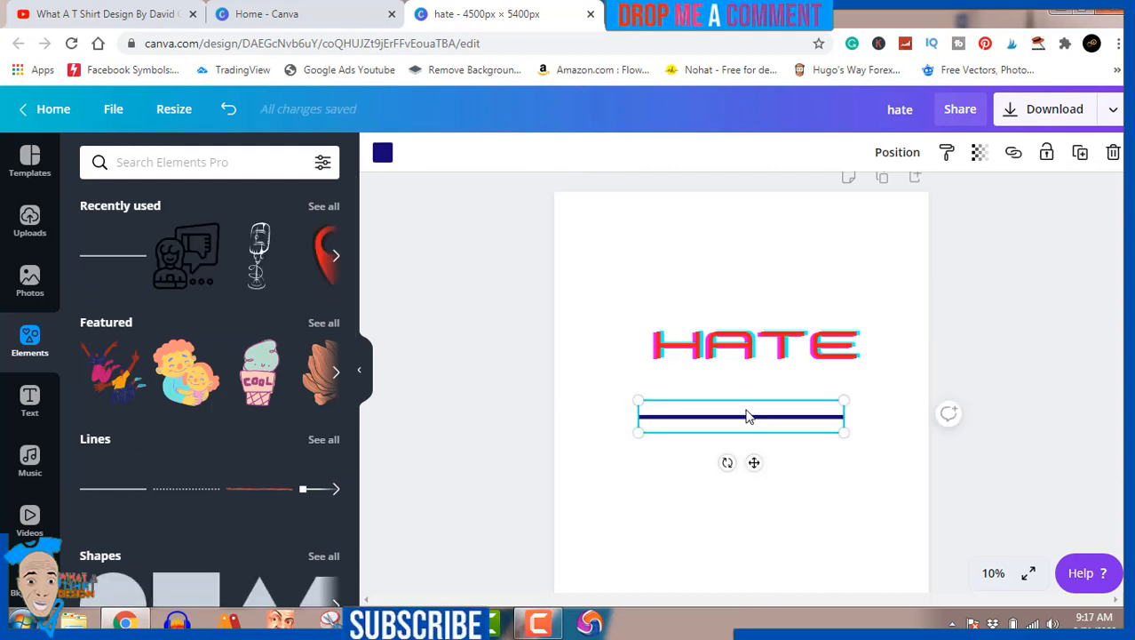
{"action": "left_click_drag", "start_coordinate": [749, 422], "coordinate": [760, 347]}
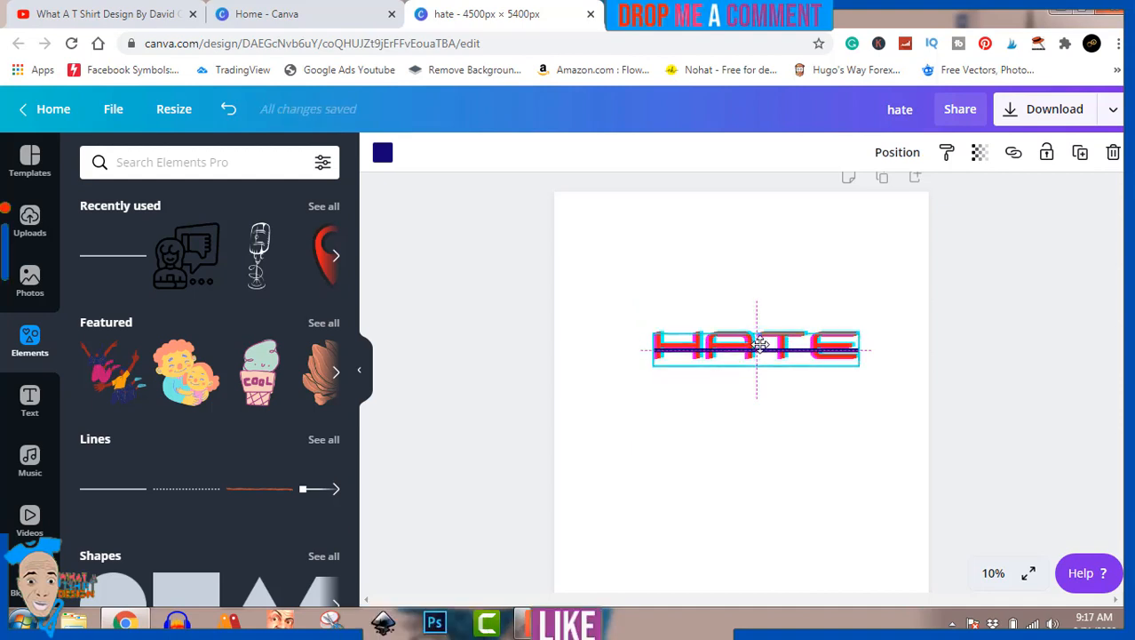
{"action": "left_click_drag", "start_coordinate": [651, 331], "coordinate": [619, 315]}
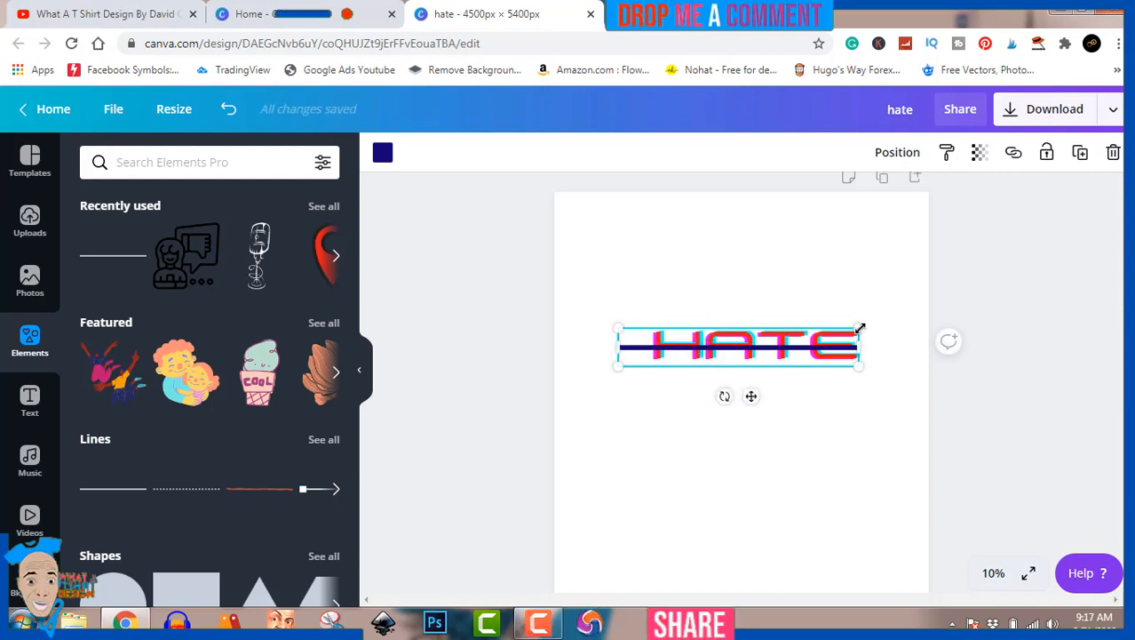
{"action": "left_click_drag", "start_coordinate": [859, 327], "coordinate": [884, 319]}
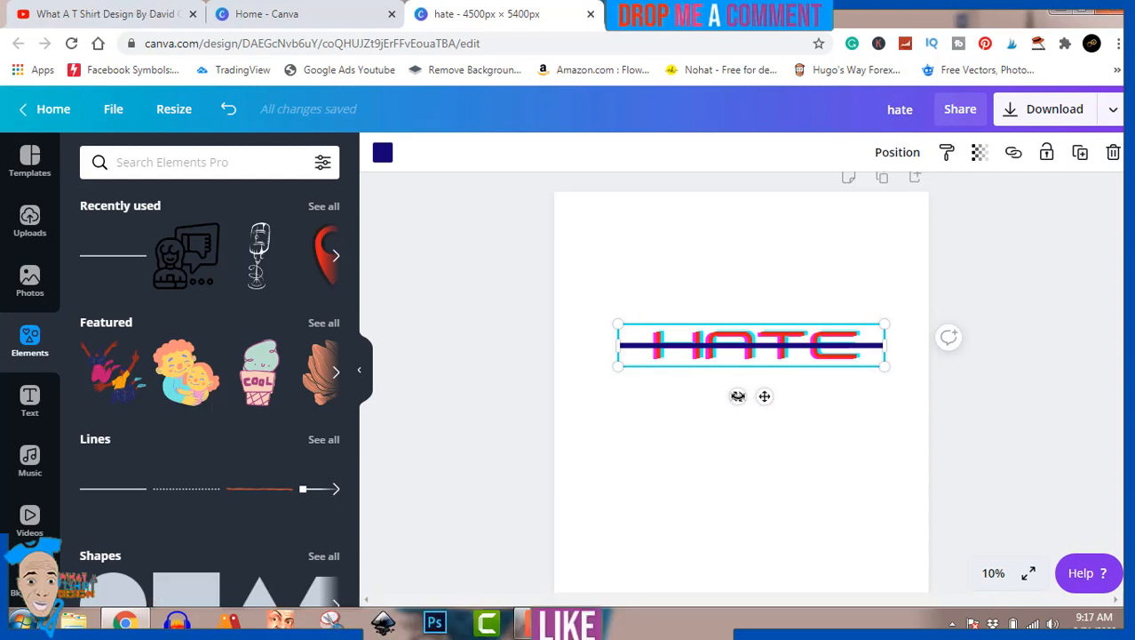
Rotate and shorten the line into a downward diagonal centred over HATE, and recolour it with the document's red
{"action": "left_click_drag", "start_coordinate": [737, 397], "coordinate": [722, 363]}
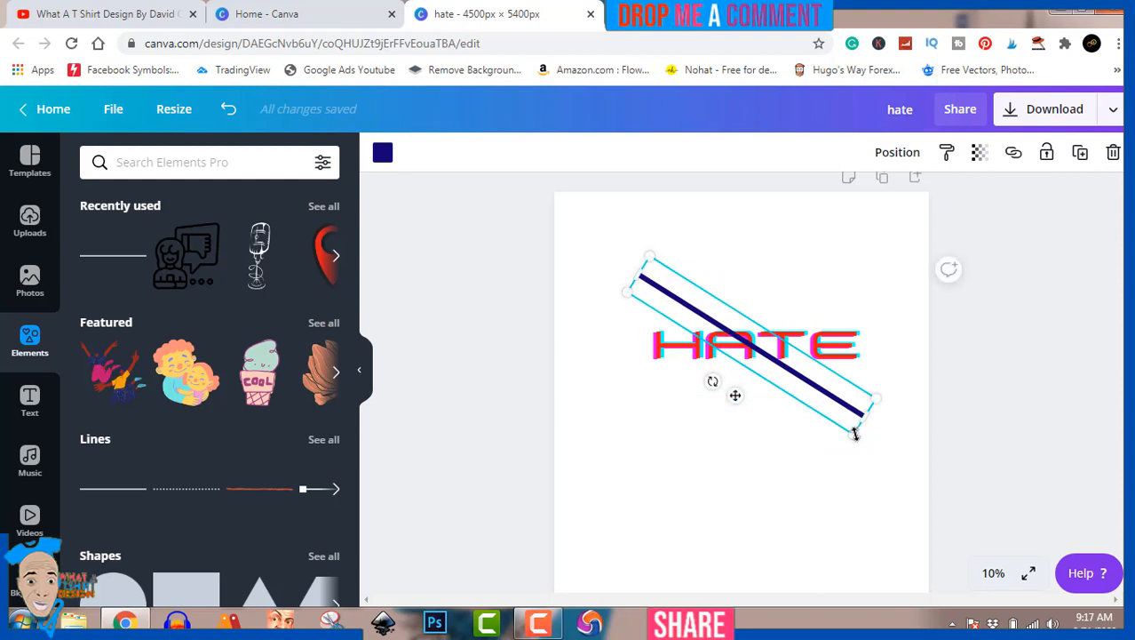
{"action": "left_click_drag", "start_coordinate": [855, 434], "coordinate": [791, 372]}
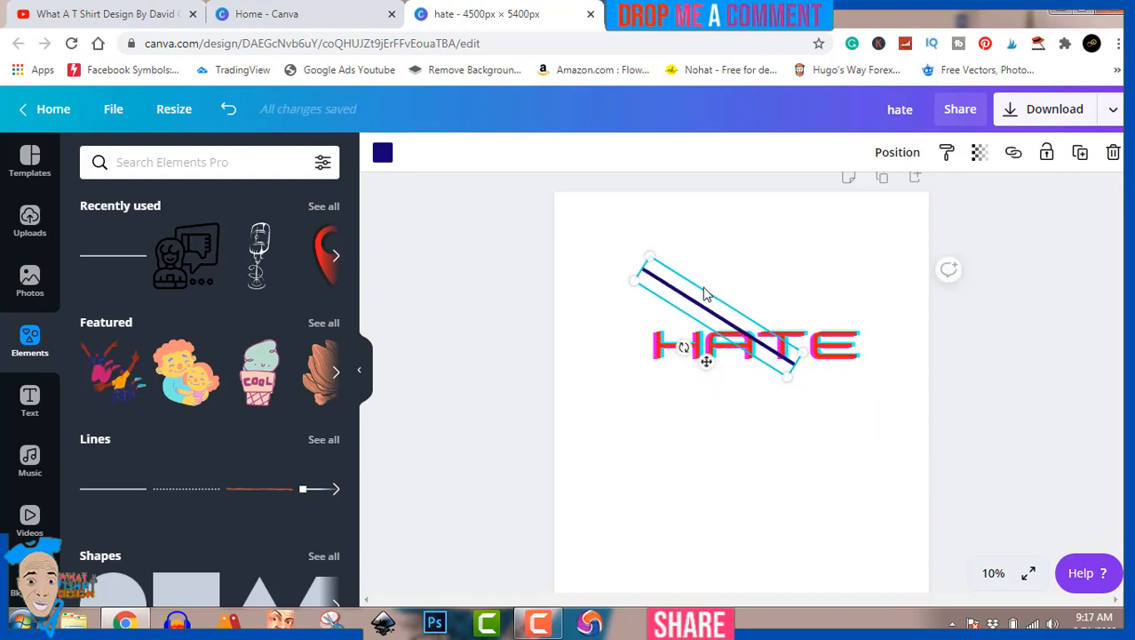
{"action": "left_click_drag", "start_coordinate": [703, 304], "coordinate": [749, 329]}
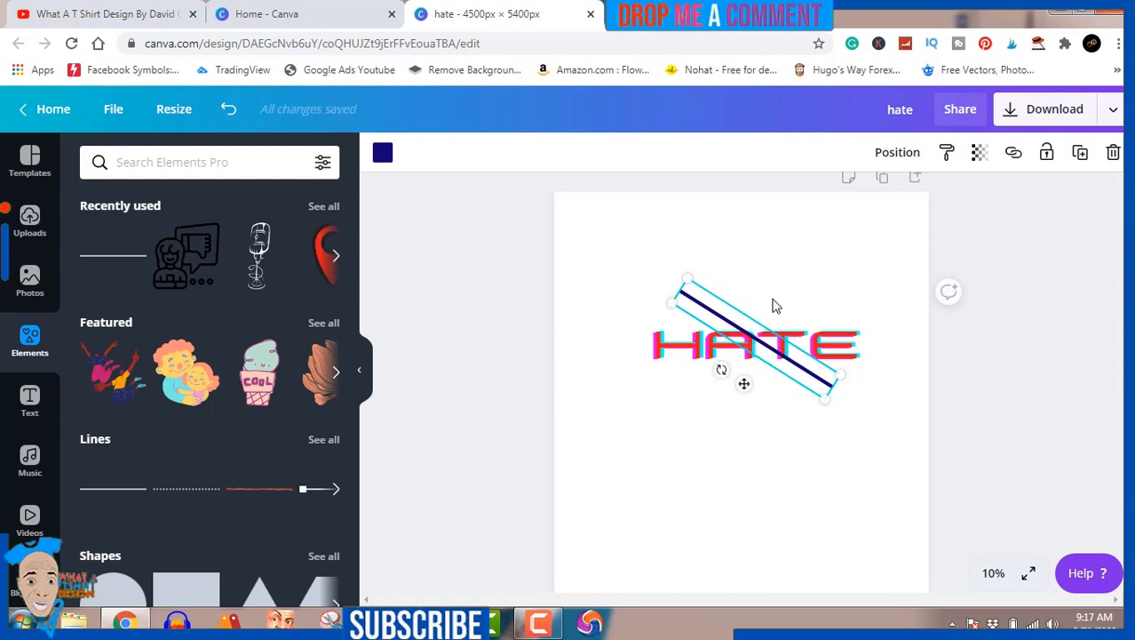
{"action": "left_click", "coordinate": [384, 155]}
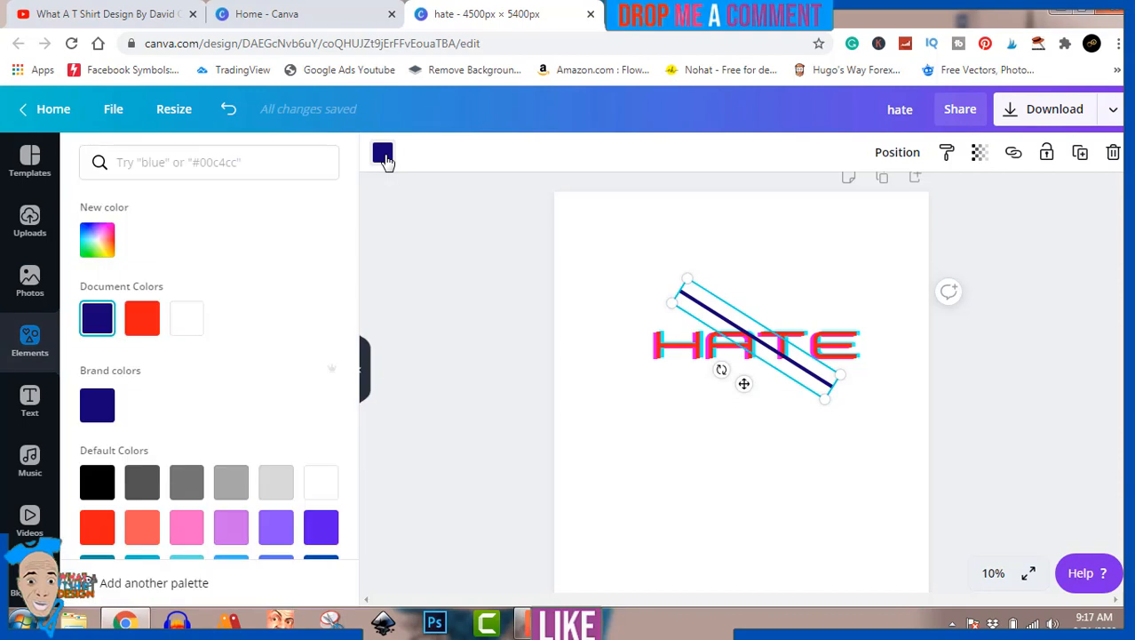
{"action": "left_click", "coordinate": [144, 318]}
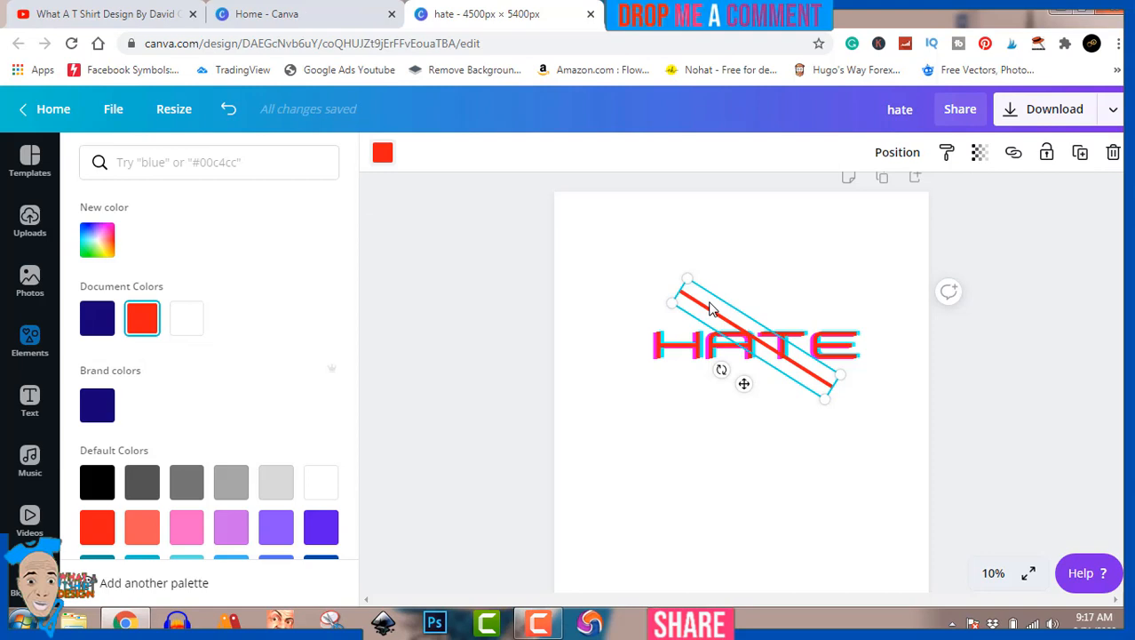
Duplicate the red diagonal line, rotate the copy to the opposite slant and cross it over the first to form an X on HATE
{"action": "left_click_drag", "start_coordinate": [689, 357], "coordinate": [685, 369]}
{"action": "left_click", "coordinate": [749, 415]}
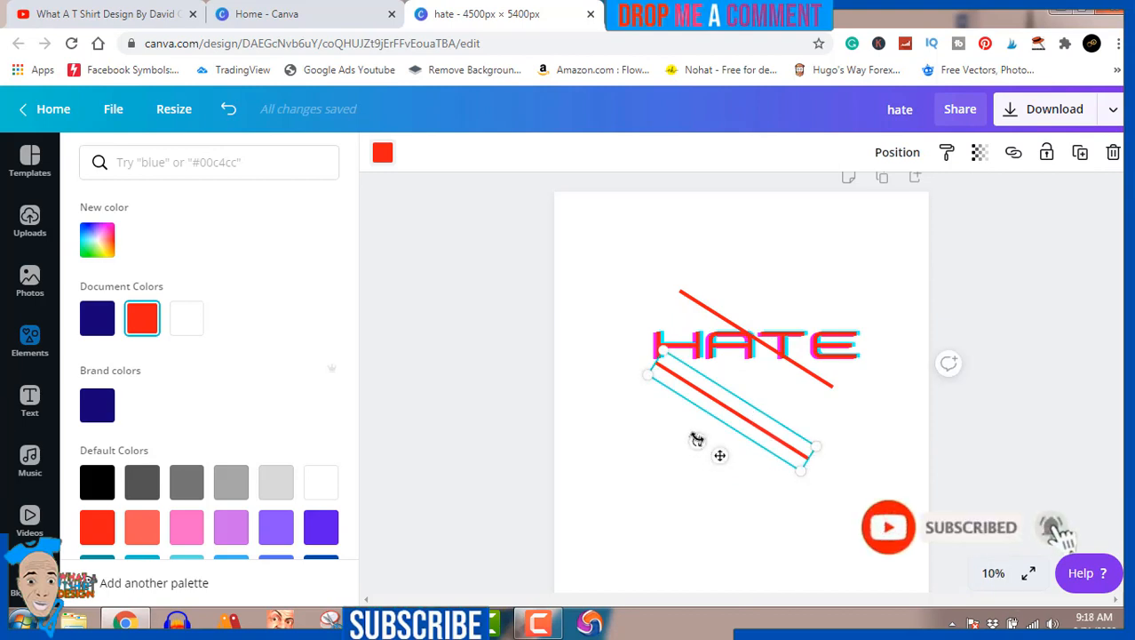
{"action": "left_click_drag", "start_coordinate": [702, 446], "coordinate": [783, 482]}
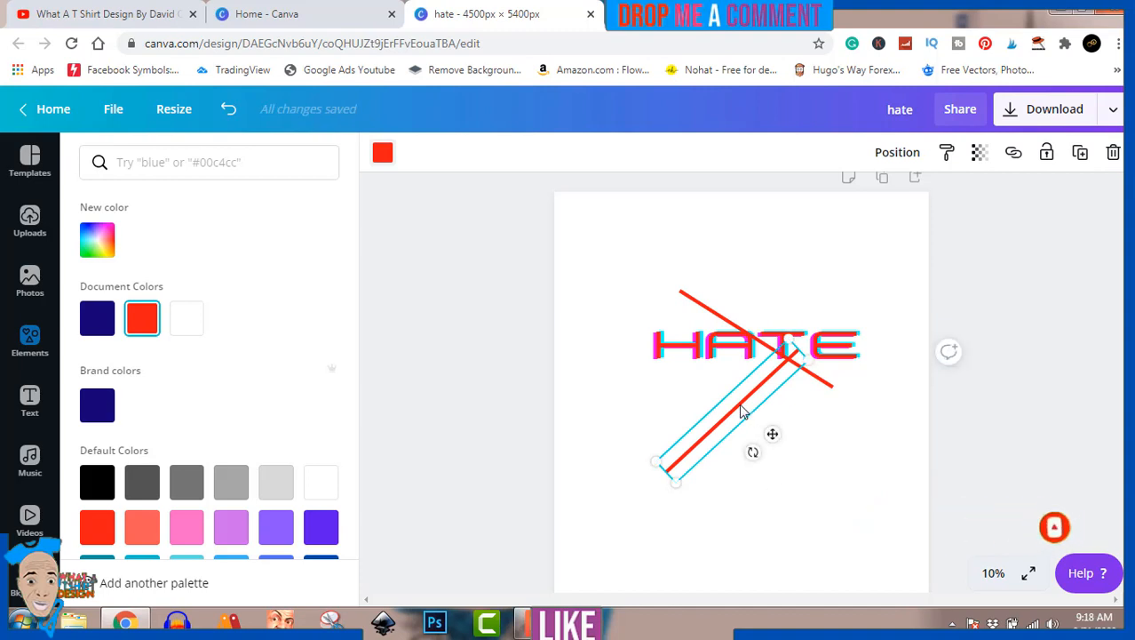
{"action": "left_click_drag", "start_coordinate": [741, 405], "coordinate": [751, 336]}
{"action": "left_click", "coordinate": [1002, 368]}
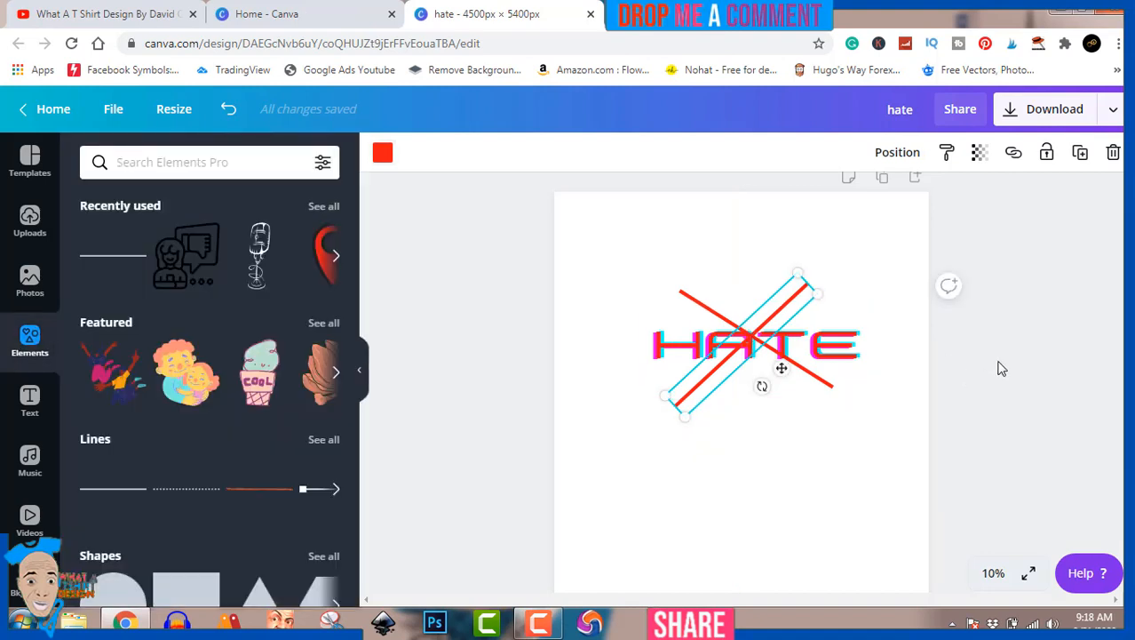
{"action": "left_click", "coordinate": [1002, 368]}
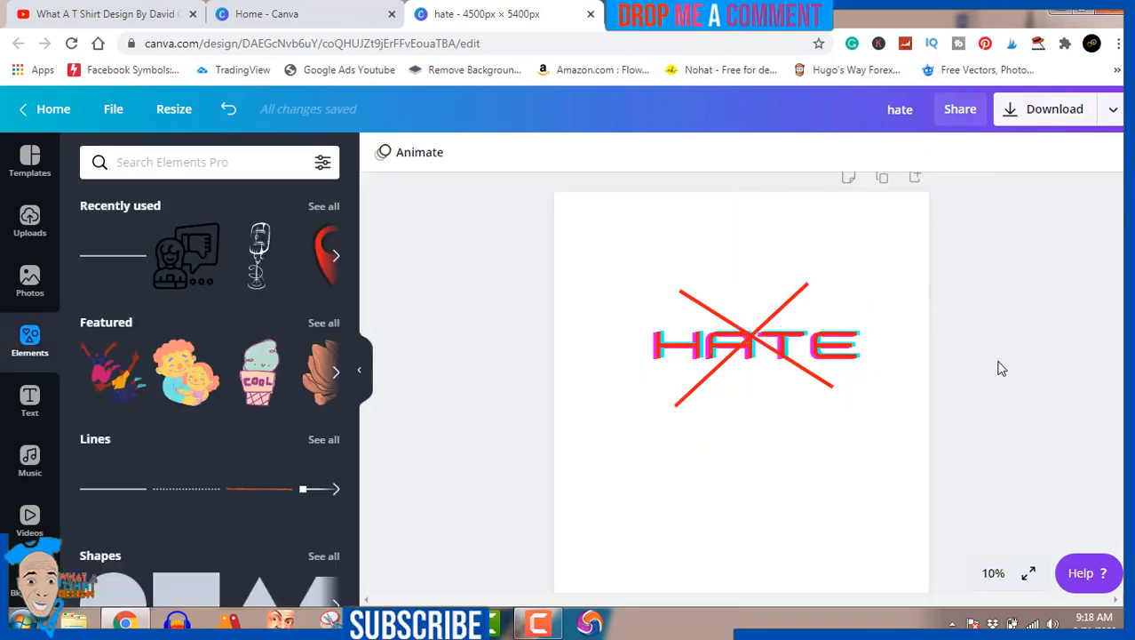
Recolour the HATE text with the lighter violet from the default colours
{"action": "left_click", "coordinate": [835, 346]}
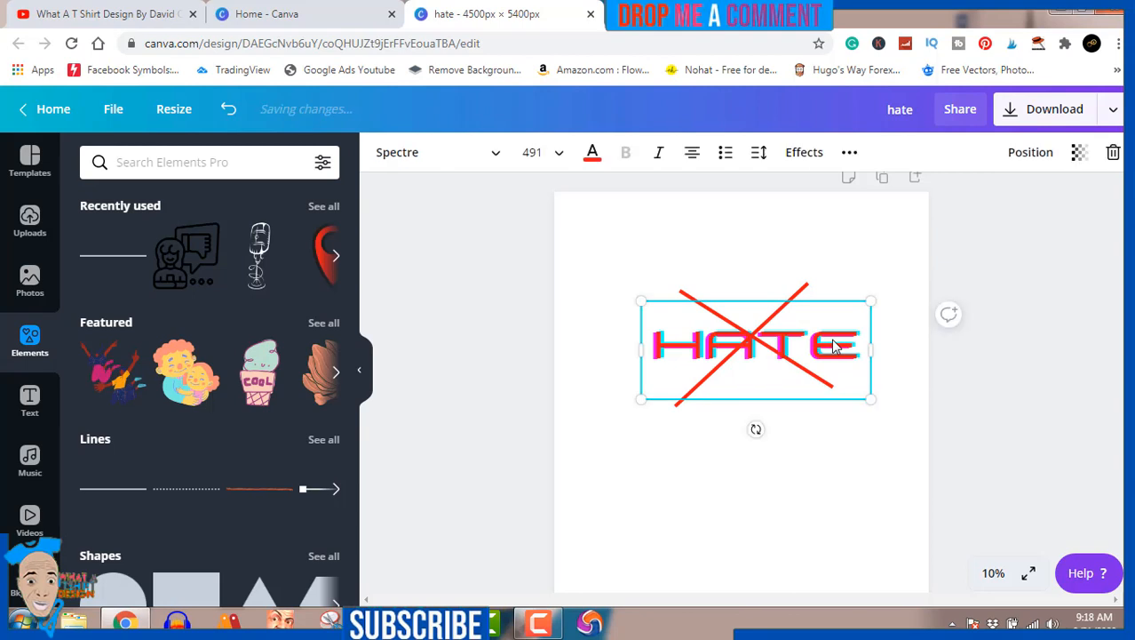
{"action": "left_click", "coordinate": [592, 157]}
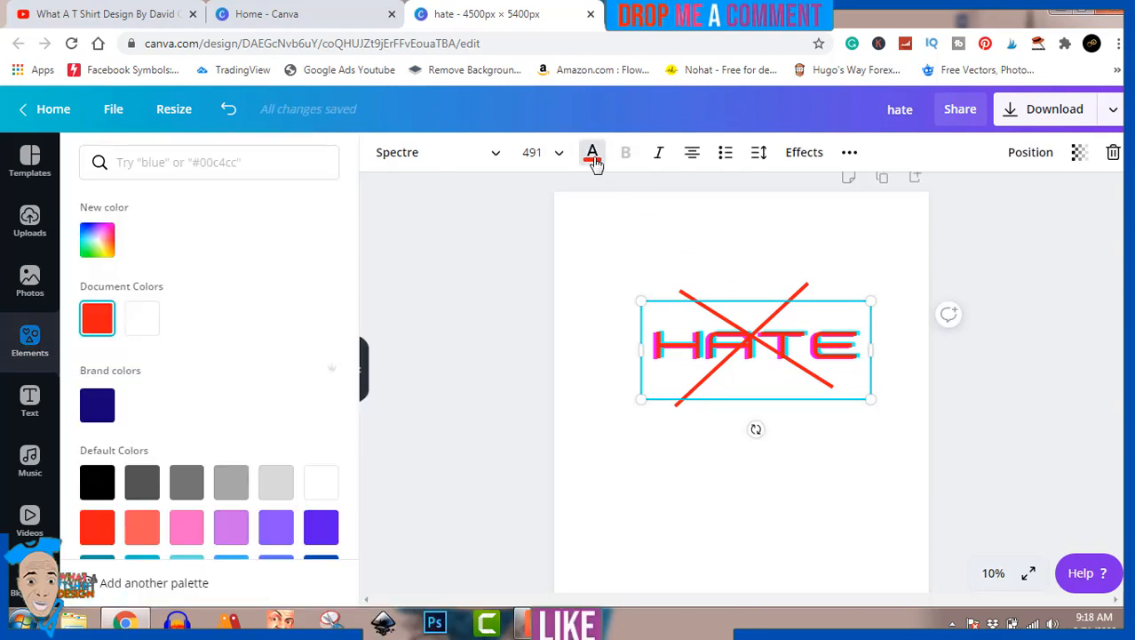
{"action": "left_click", "coordinate": [274, 535]}
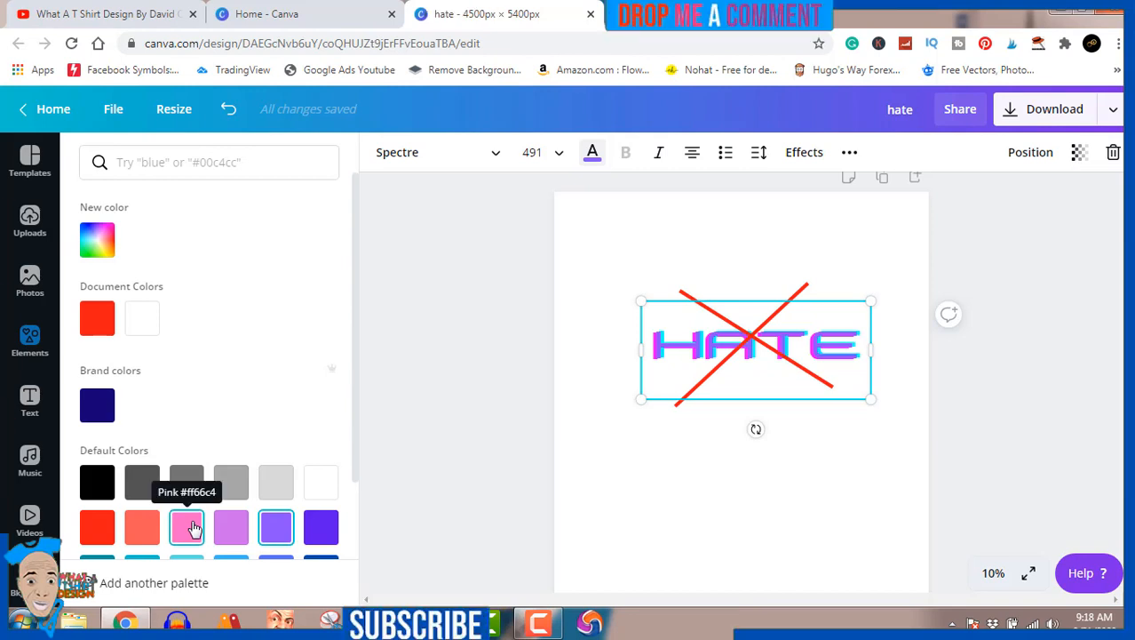
{"action": "left_click", "coordinate": [469, 414]}
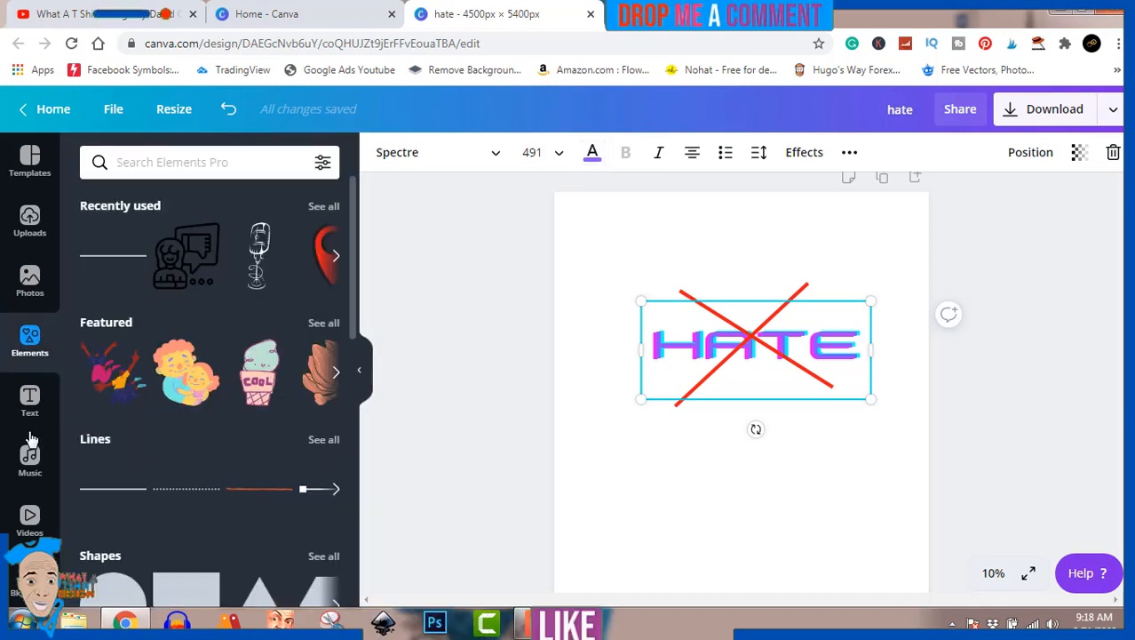
Add the Photography Workshop / COMPLETION text combination, enlarge it until COMPLETION is about size 249, and place it just below HATE
{"action": "left_click", "coordinate": [213, 165]}
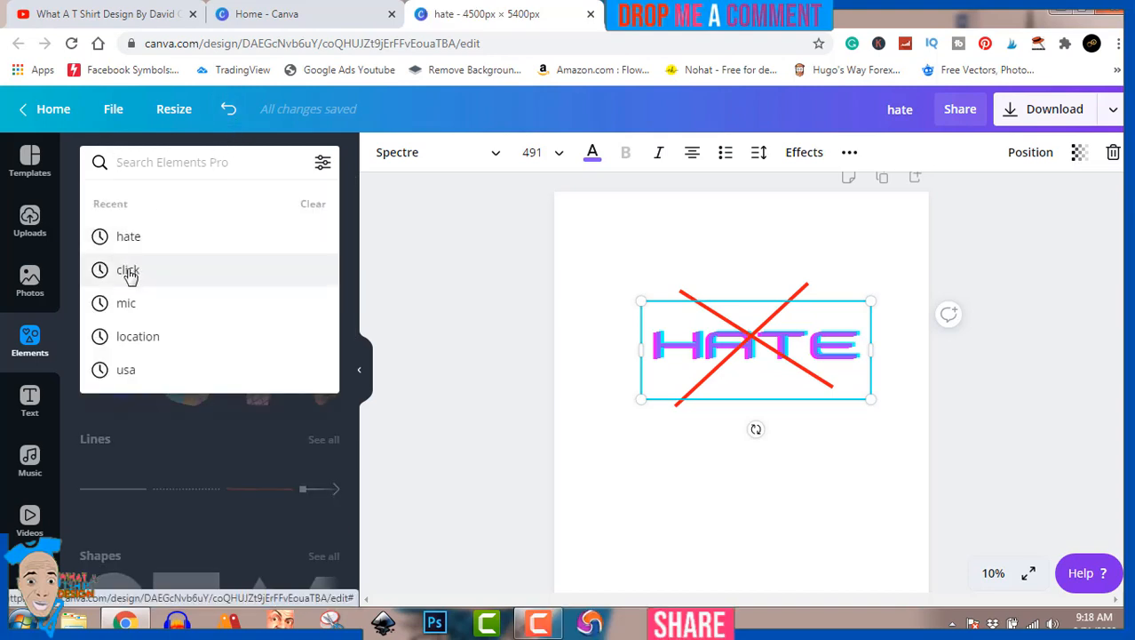
{"action": "left_click", "coordinate": [29, 401]}
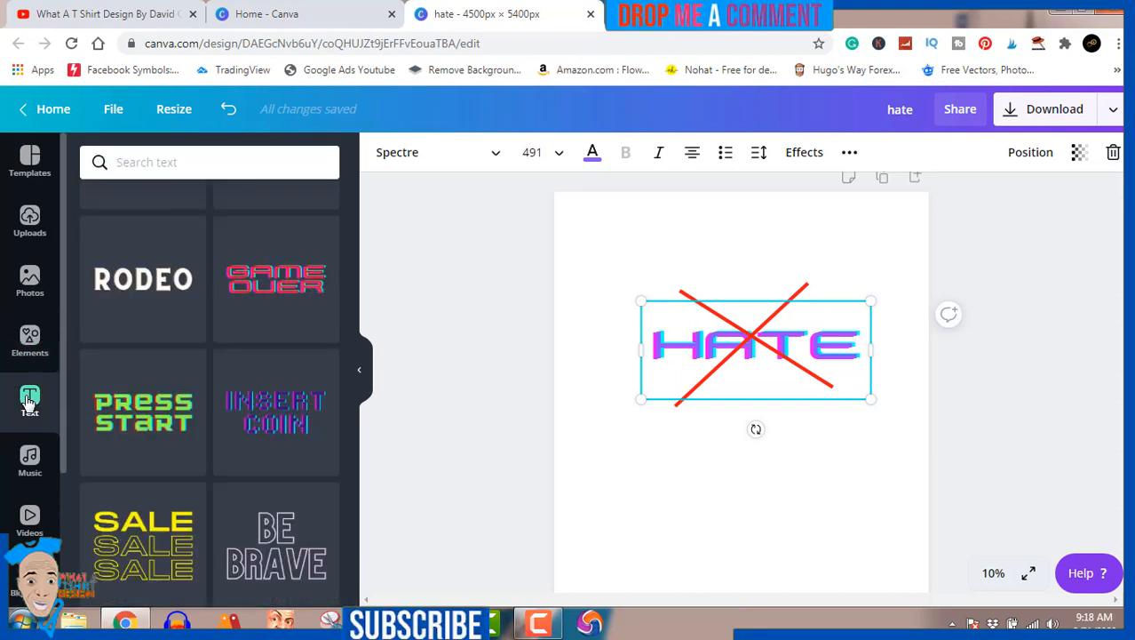
{"action": "scroll", "coordinate": [252, 471], "scroll_direction": "down", "scroll_amount": 1}
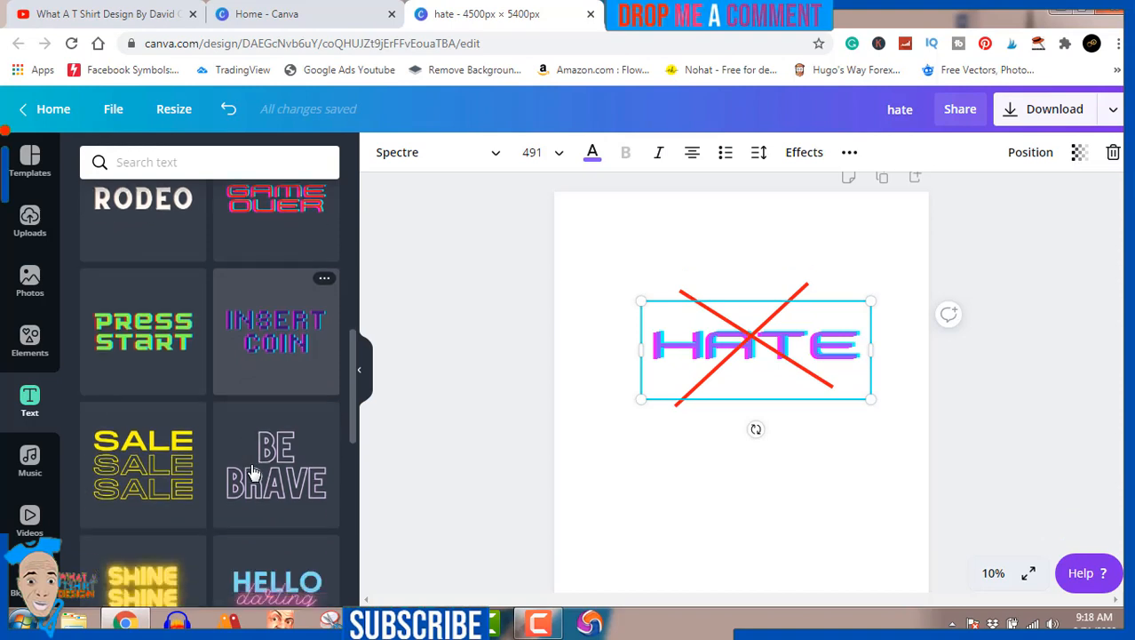
{"action": "scroll", "coordinate": [252, 472], "scroll_direction": "down", "scroll_amount": 5}
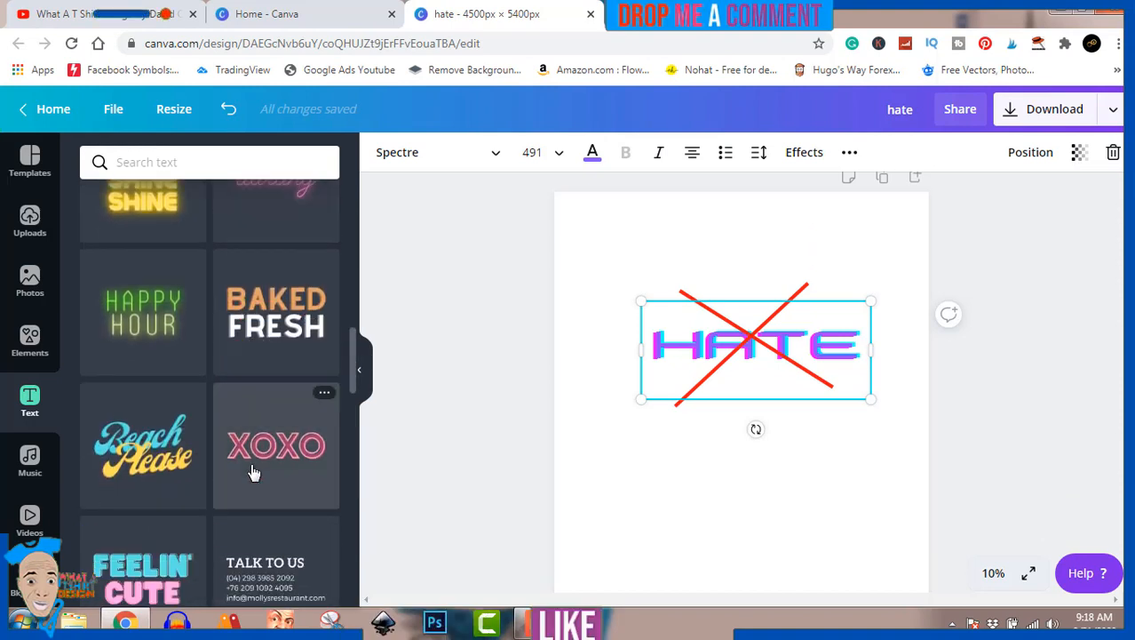
{"action": "scroll", "coordinate": [252, 472], "scroll_direction": "down", "scroll_amount": 4}
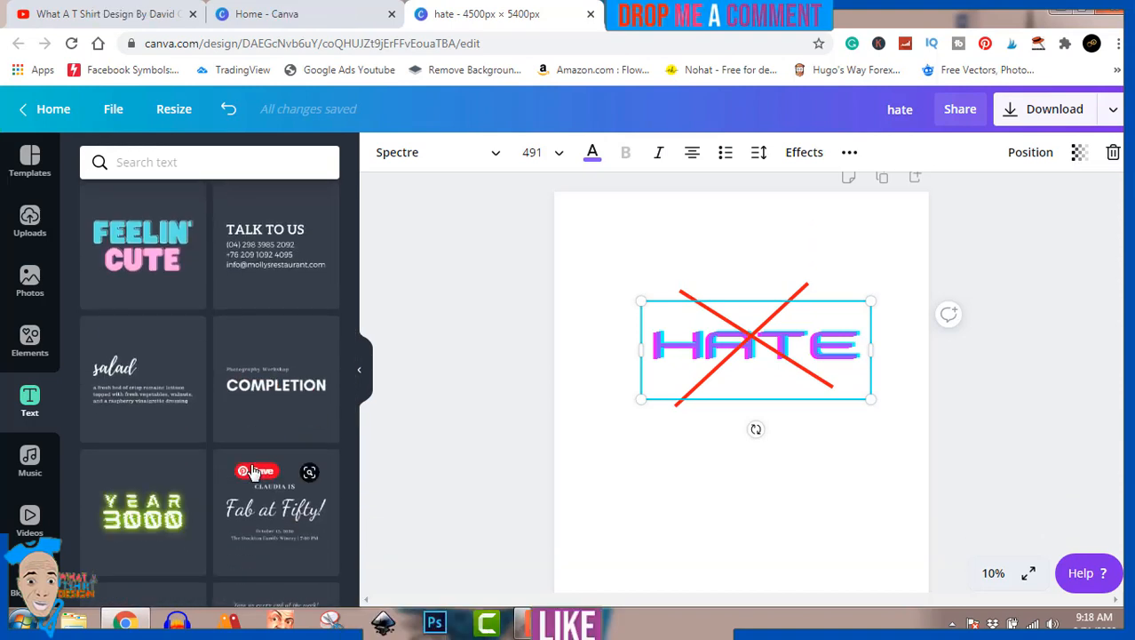
{"action": "left_click", "coordinate": [267, 395]}
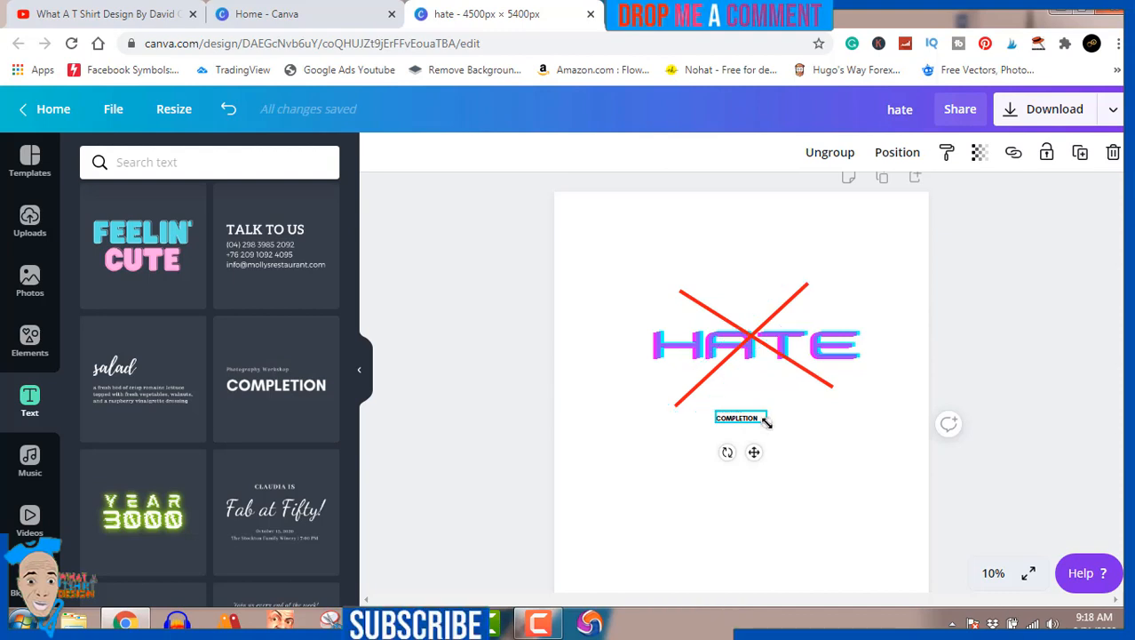
{"action": "left_click_drag", "start_coordinate": [766, 423], "coordinate": [924, 513]}
{"action": "left_click", "coordinate": [809, 439]}
{"action": "left_click_drag", "start_coordinate": [809, 439], "coordinate": [738, 435]}
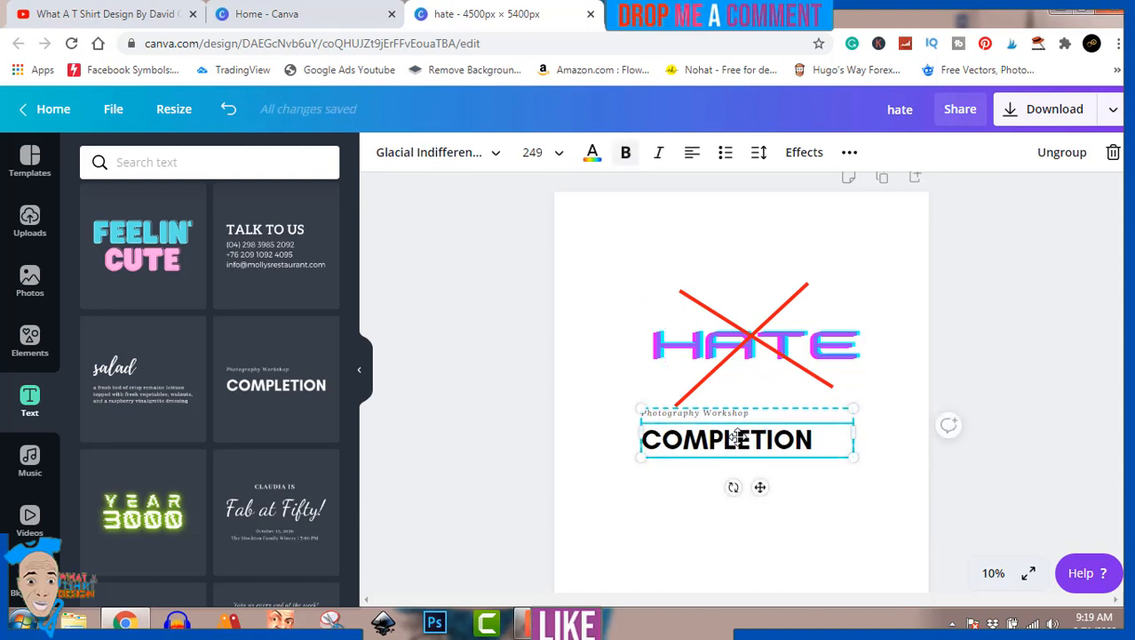
Ungroup the text combination and delete its small Photography Workshop line
{"action": "left_click", "coordinate": [1055, 154]}
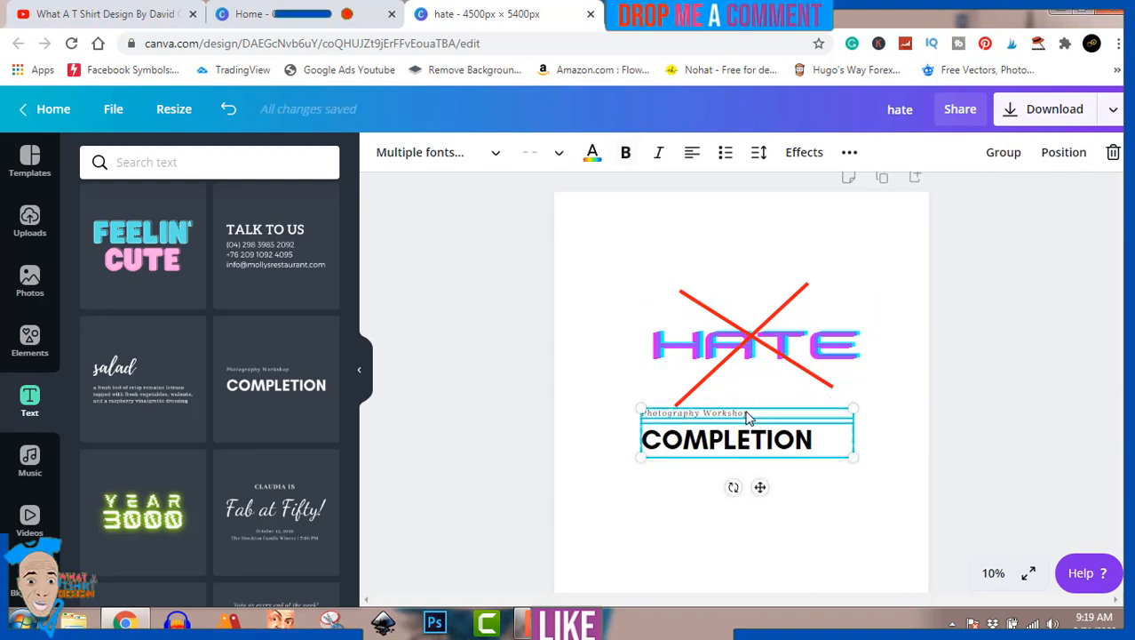
{"action": "left_click", "coordinate": [1004, 385]}
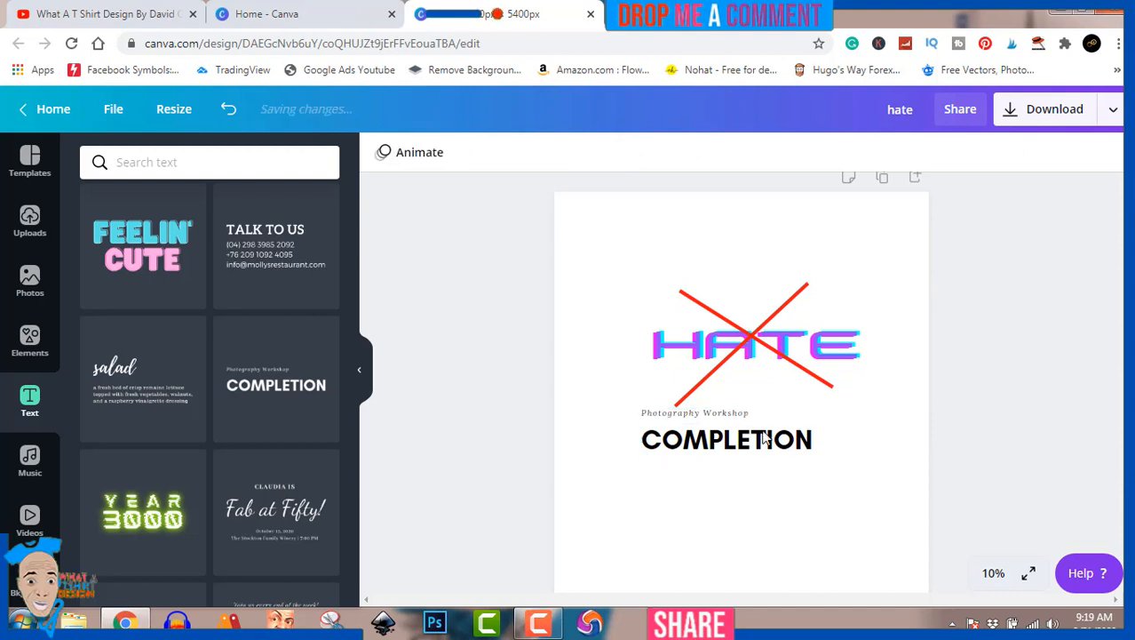
{"action": "left_click", "coordinate": [741, 414]}
{"action": "key", "text": "Delete"}
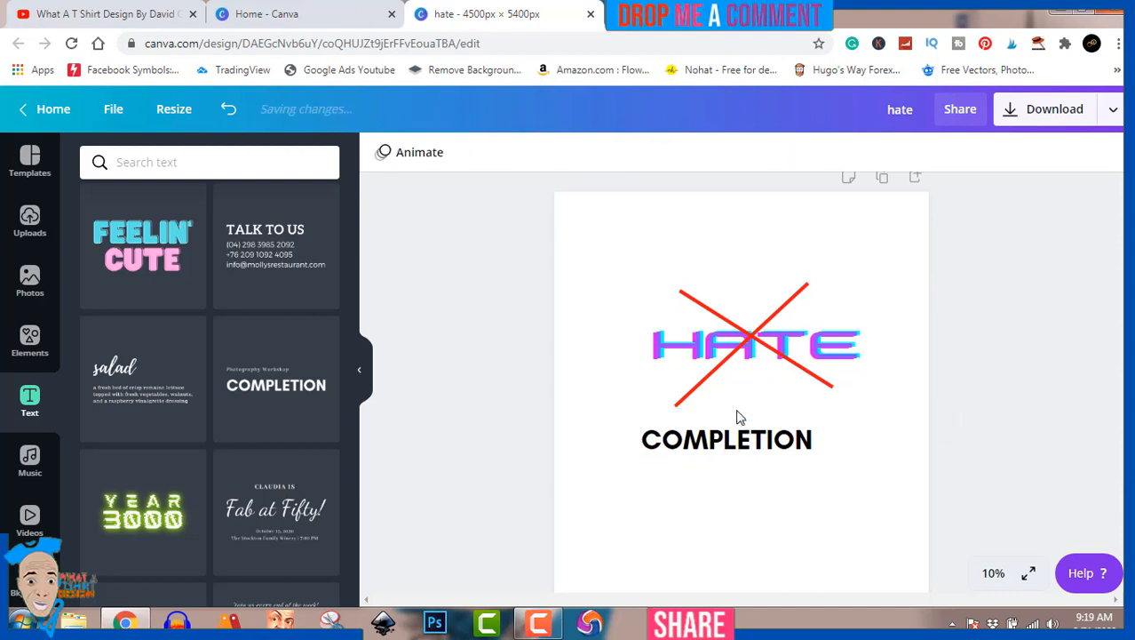
Replace the COMPLETION text with AUTO DELETE
{"action": "left_click", "coordinate": [730, 447]}
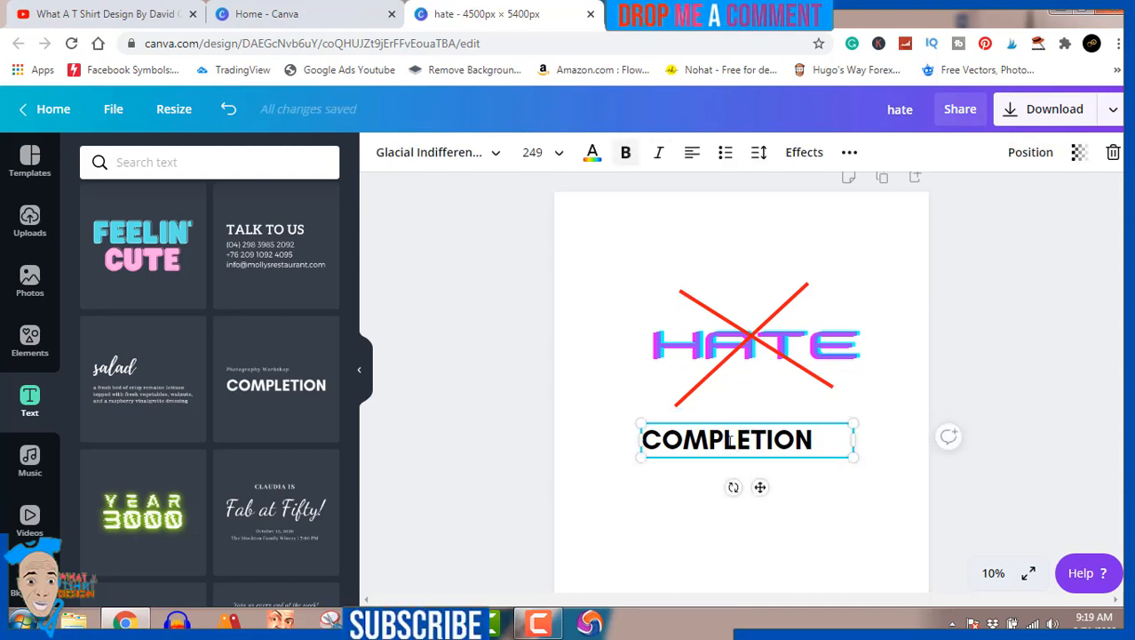
{"action": "double_click", "coordinate": [729, 440]}
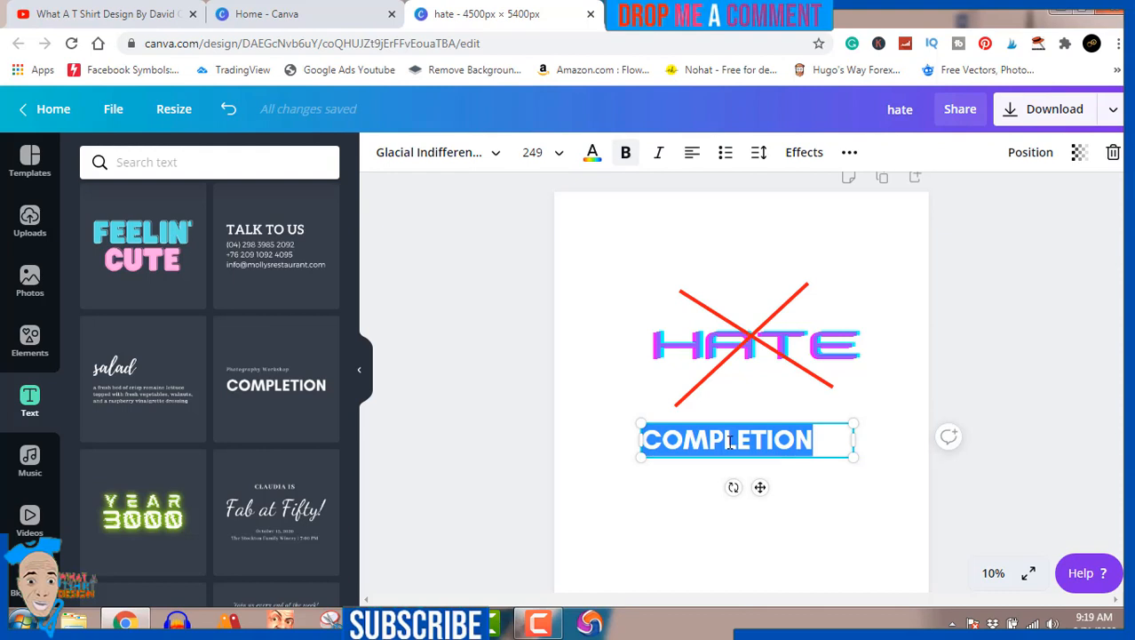
{"action": "type", "text": "AUT"}
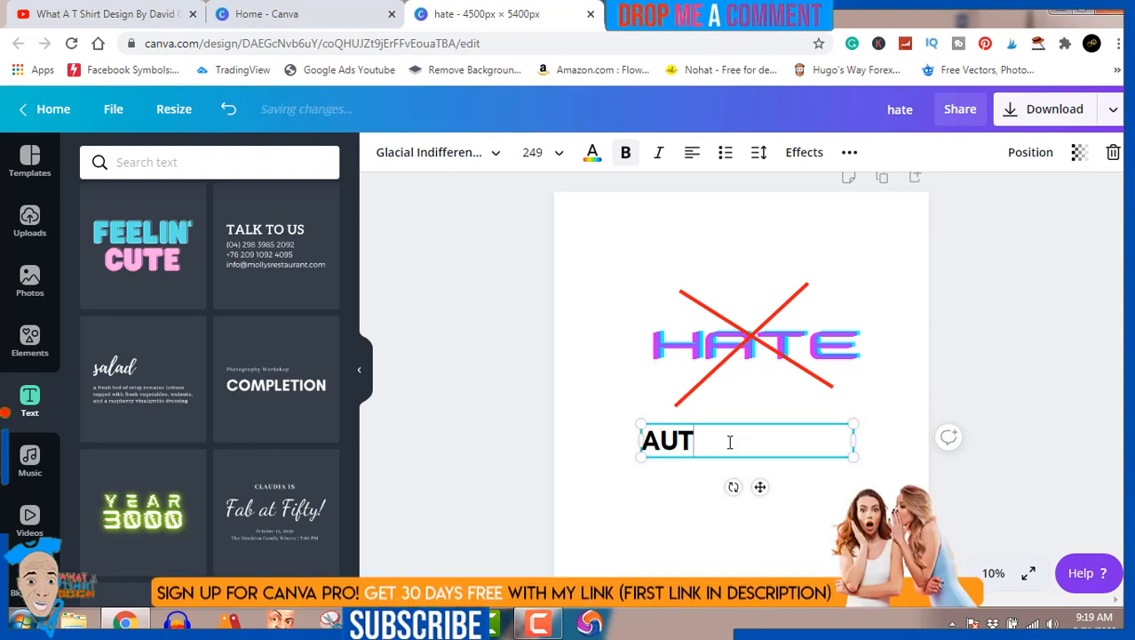
{"action": "type", "text": "O "}
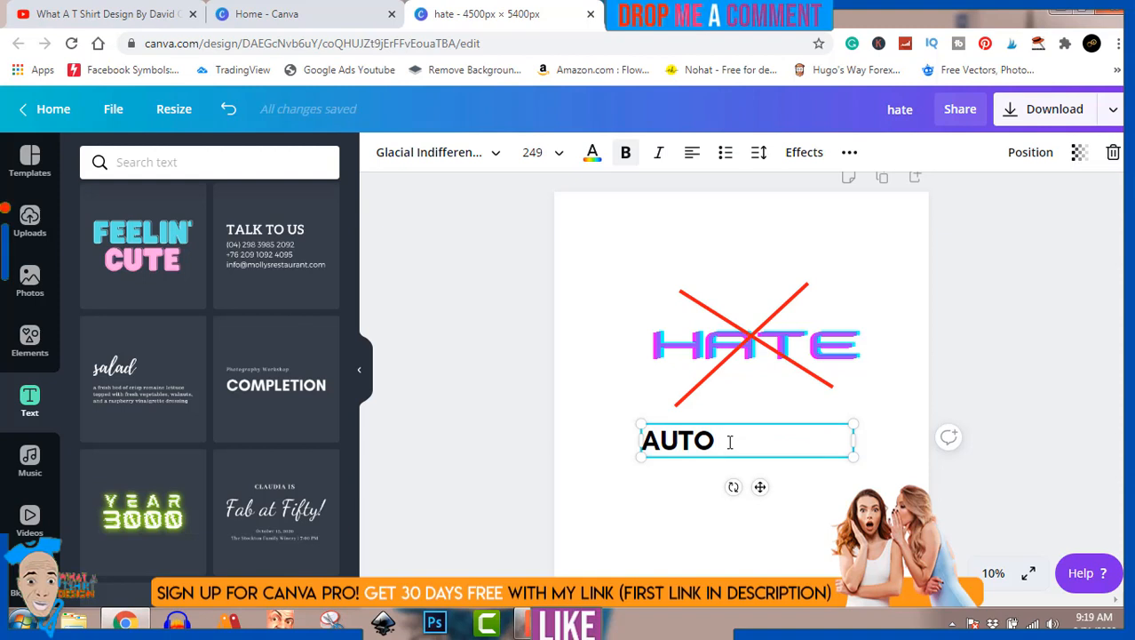
{"action": "type", "text": "DEL"}
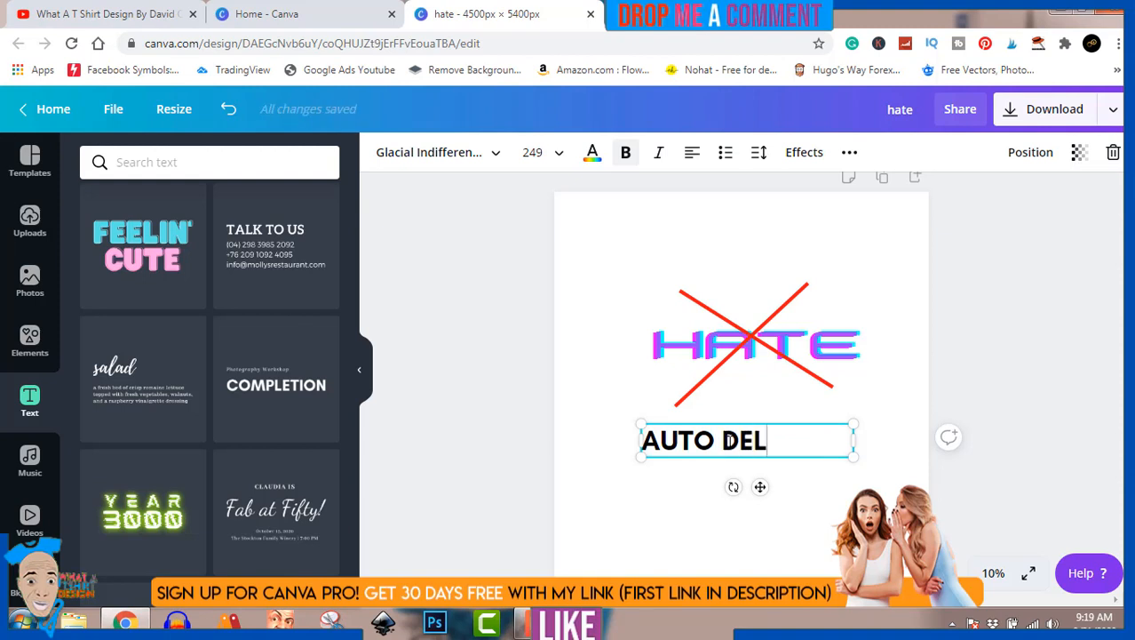
{"action": "type", "text": "ETE"}
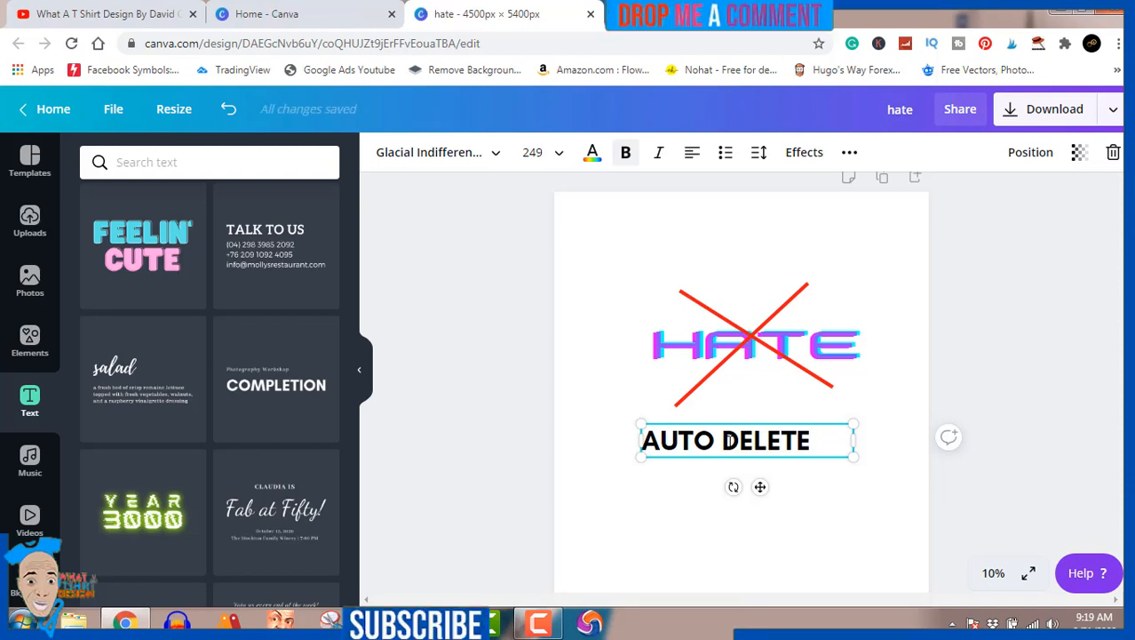
{"action": "left_click", "coordinate": [1034, 279]}
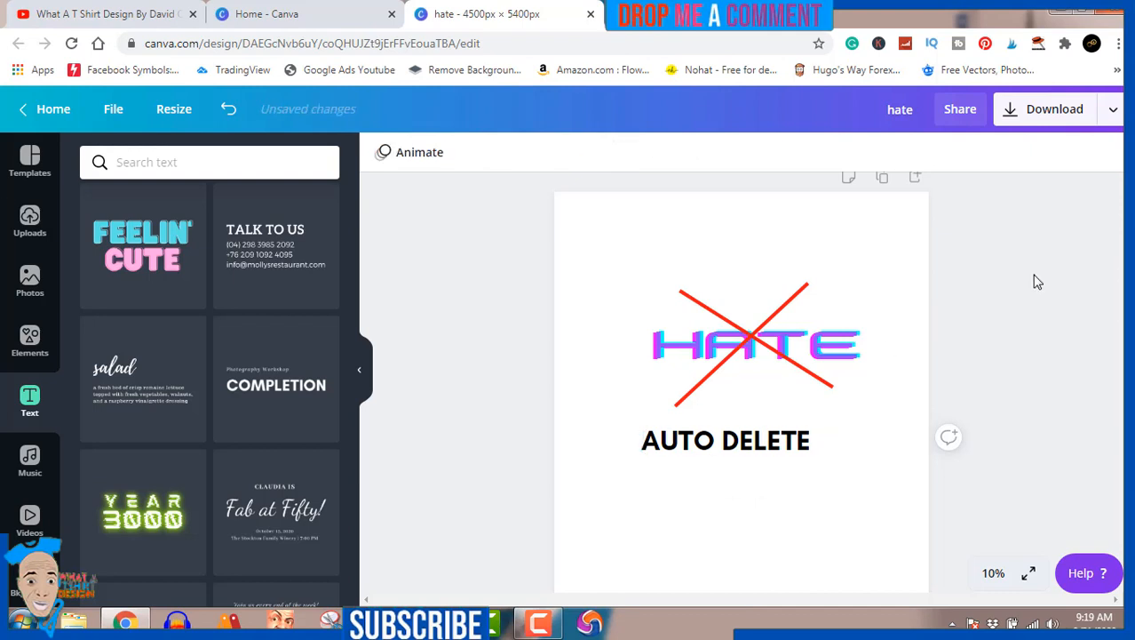
Move AUTO DELETE up close beneath HATE and rotate it slightly so it slants upward to the right
{"action": "left_click", "coordinate": [819, 445]}
{"action": "left_click_drag", "start_coordinate": [796, 437], "coordinate": [812, 388]}
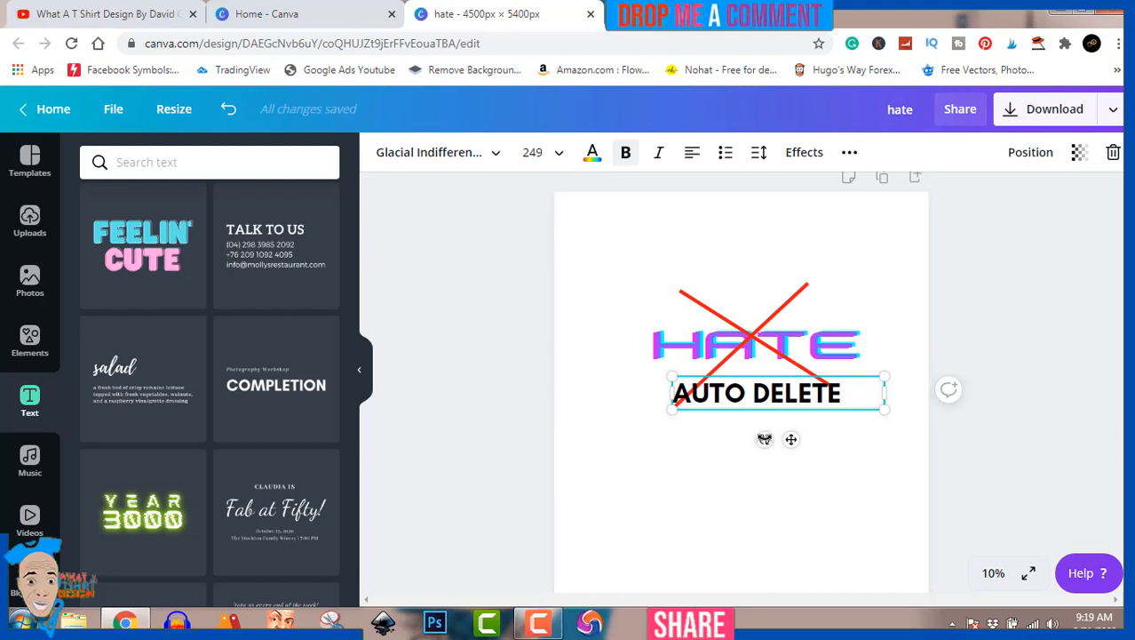
{"action": "left_click_drag", "start_coordinate": [767, 439], "coordinate": [751, 404]}
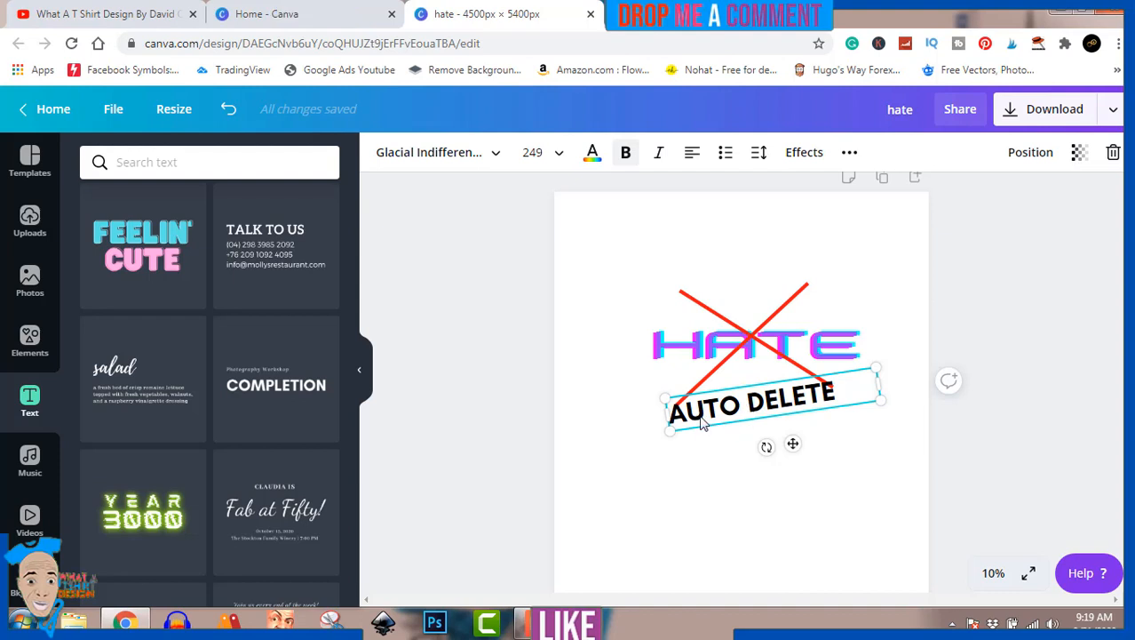
Recolour the AUTO DELETE text with the yellow from the default colours
{"action": "left_click", "coordinate": [592, 152]}
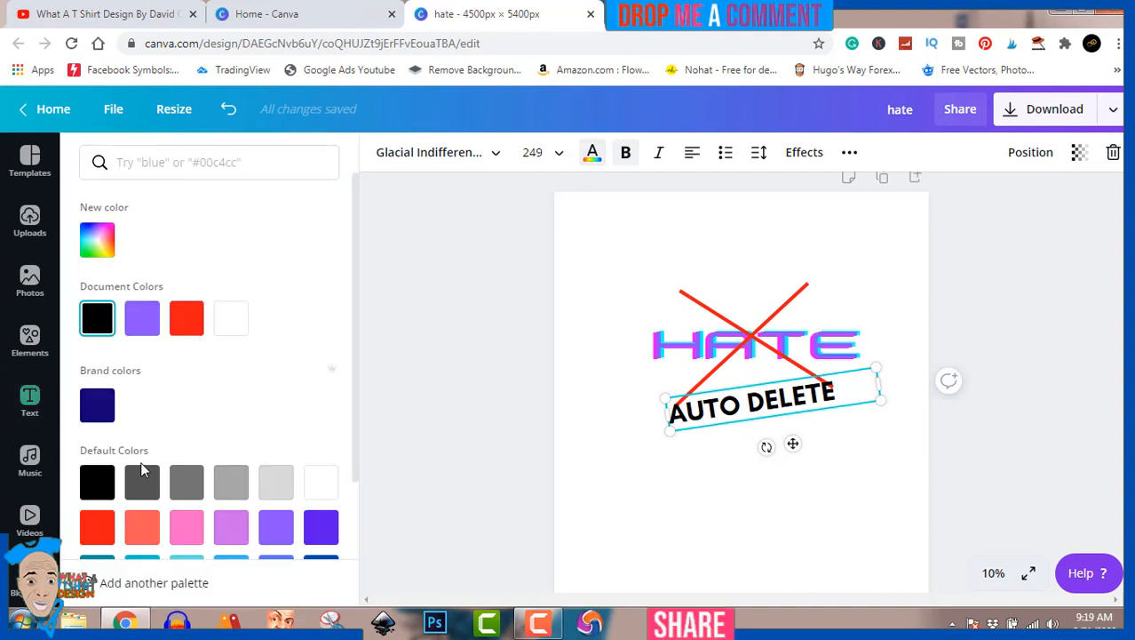
{"action": "scroll", "coordinate": [140, 467], "scroll_direction": "down", "scroll_amount": 2}
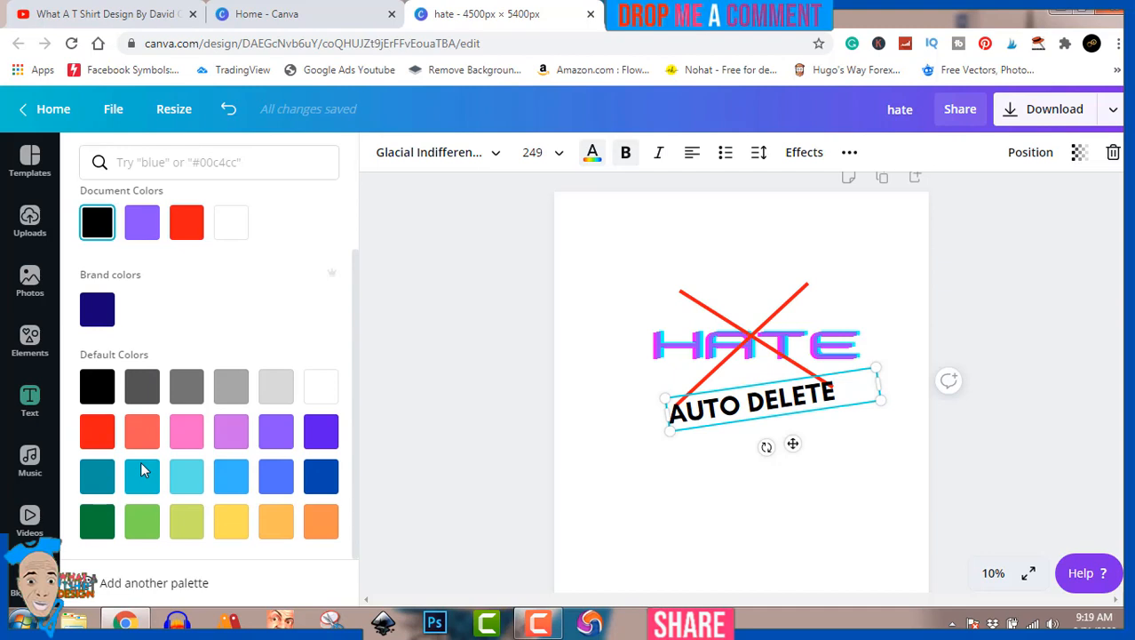
{"action": "left_click", "coordinate": [234, 530]}
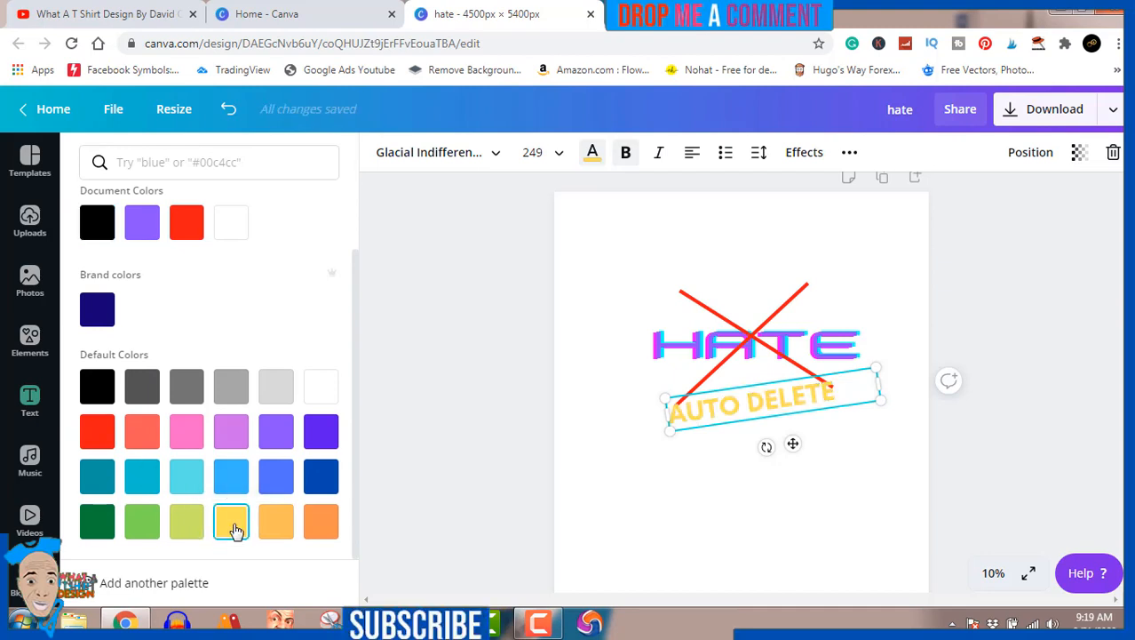
Add the yellow CLICK HERE button graphic from a "click" element search and place it over AUTO DELETE, tilted to match the text's slant
{"action": "left_click", "coordinate": [27, 352]}
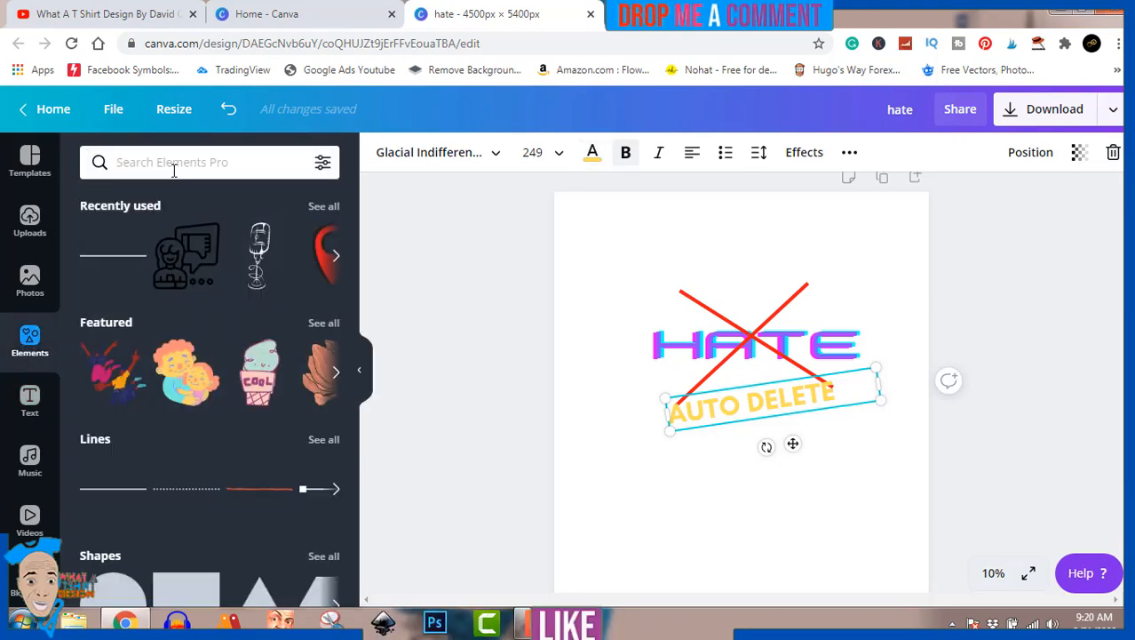
{"action": "left_click", "coordinate": [172, 164]}
{"action": "left_click", "coordinate": [128, 272]}
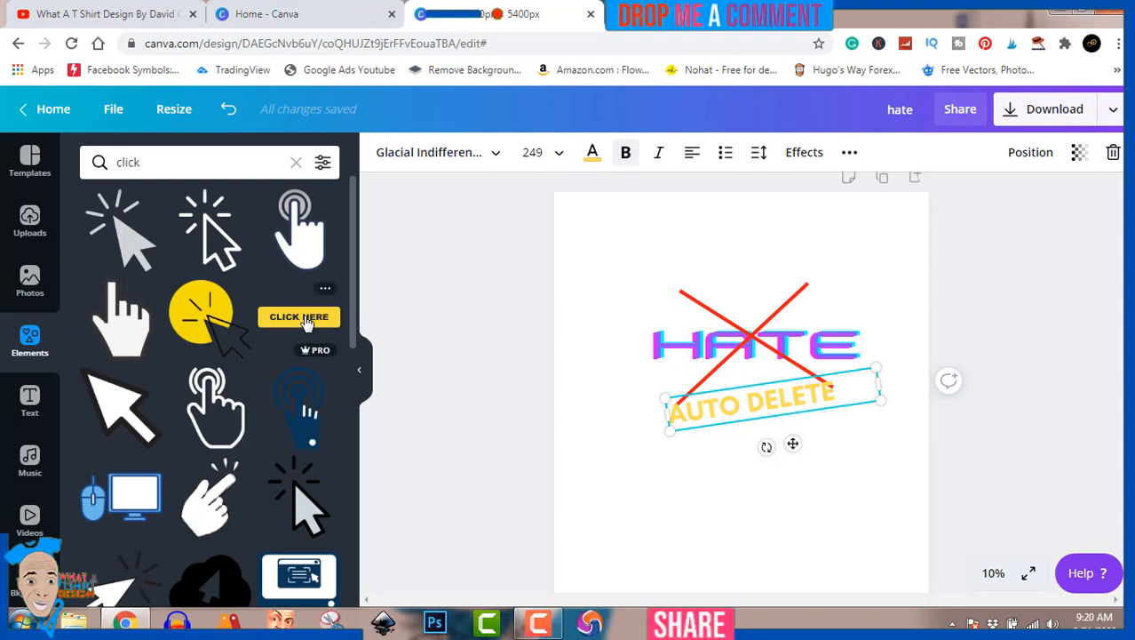
{"action": "left_click", "coordinate": [307, 323]}
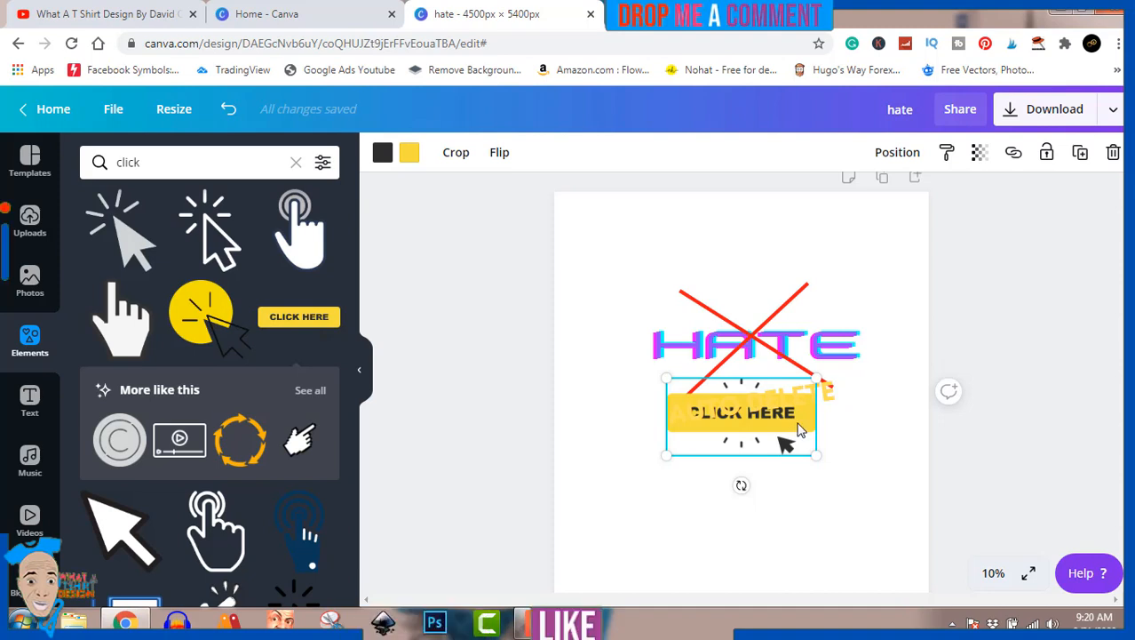
{"action": "left_click_drag", "start_coordinate": [808, 423], "coordinate": [817, 430]}
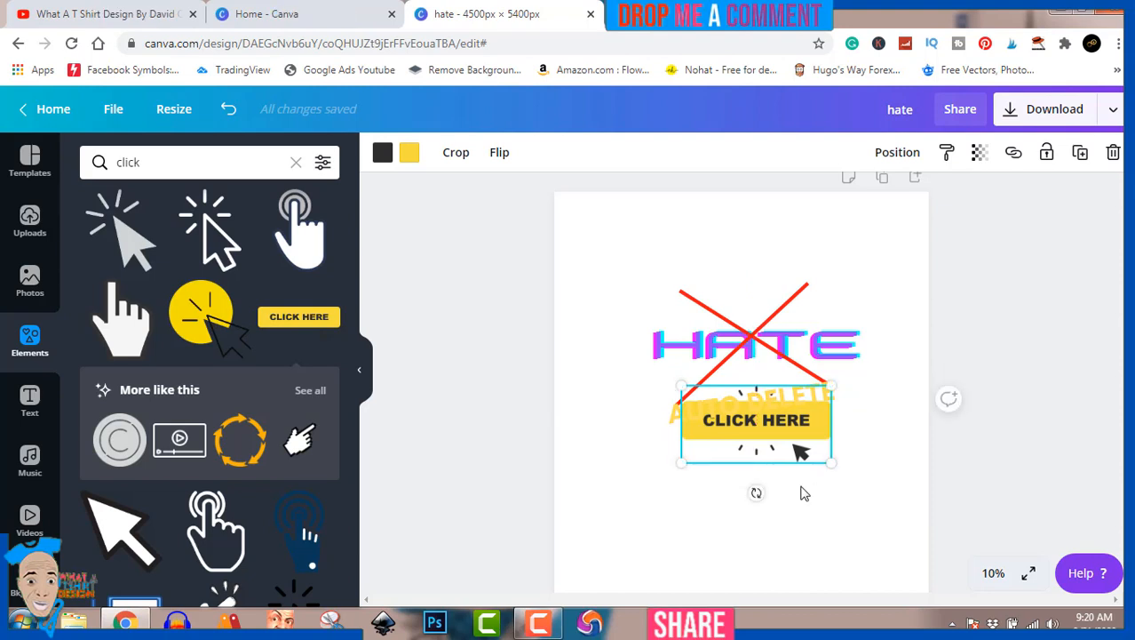
{"action": "left_click_drag", "start_coordinate": [756, 492], "coordinate": [764, 492]}
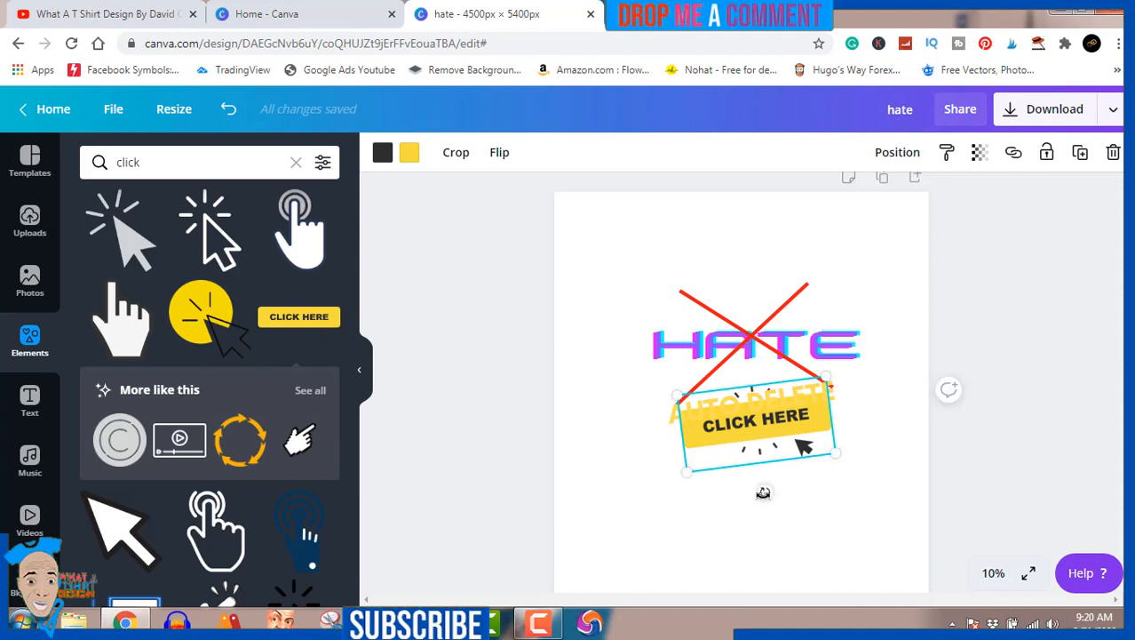
Recolour the AUTO DELETE text with the document's dark grey used in the CLICK HERE graphic
{"action": "left_click", "coordinate": [674, 421]}
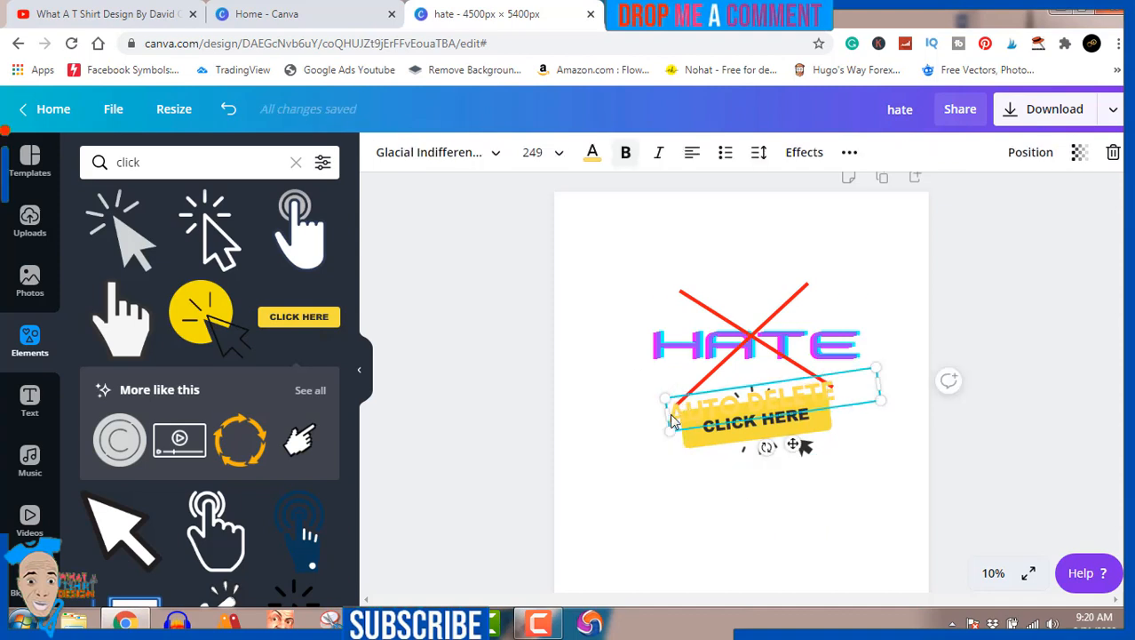
{"action": "left_click", "coordinate": [594, 155]}
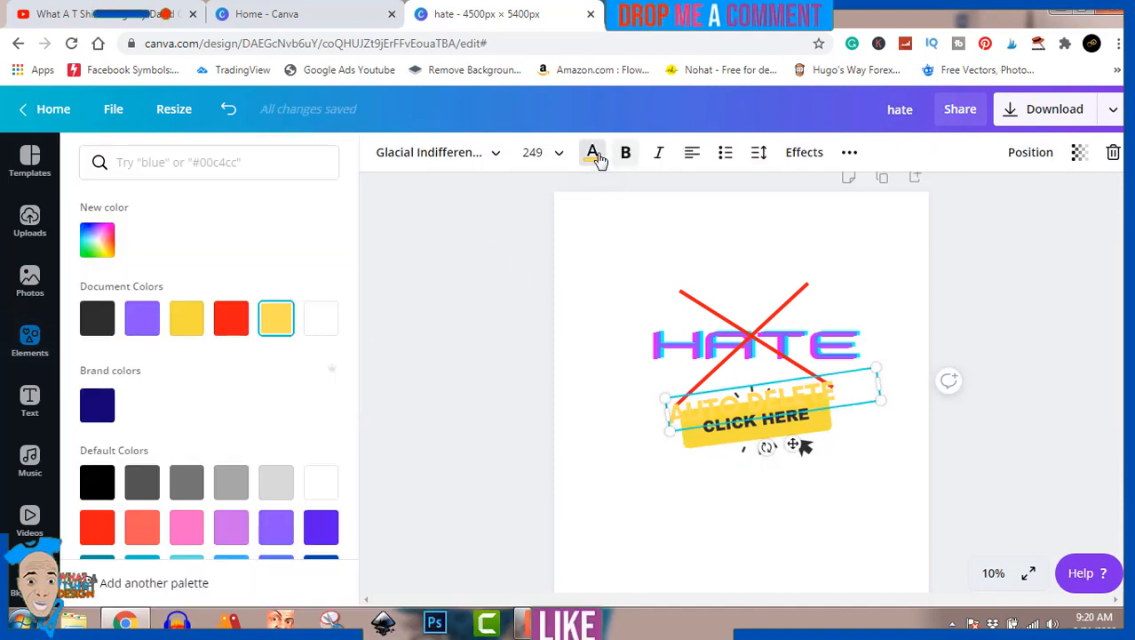
{"action": "left_click", "coordinate": [101, 318]}
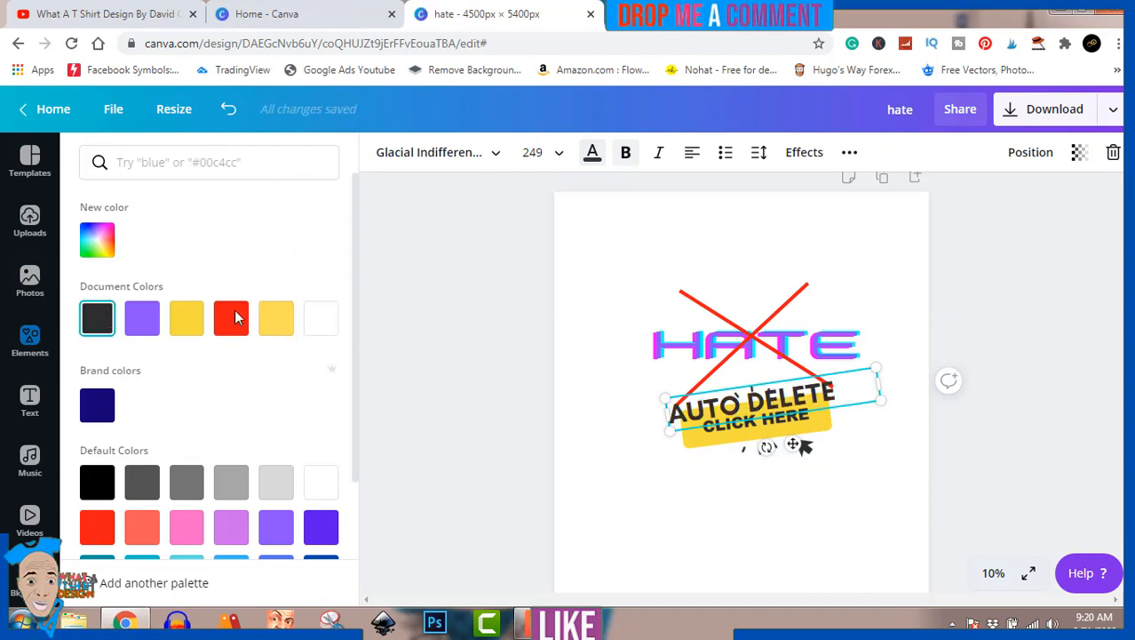
{"action": "left_click", "coordinate": [419, 339]}
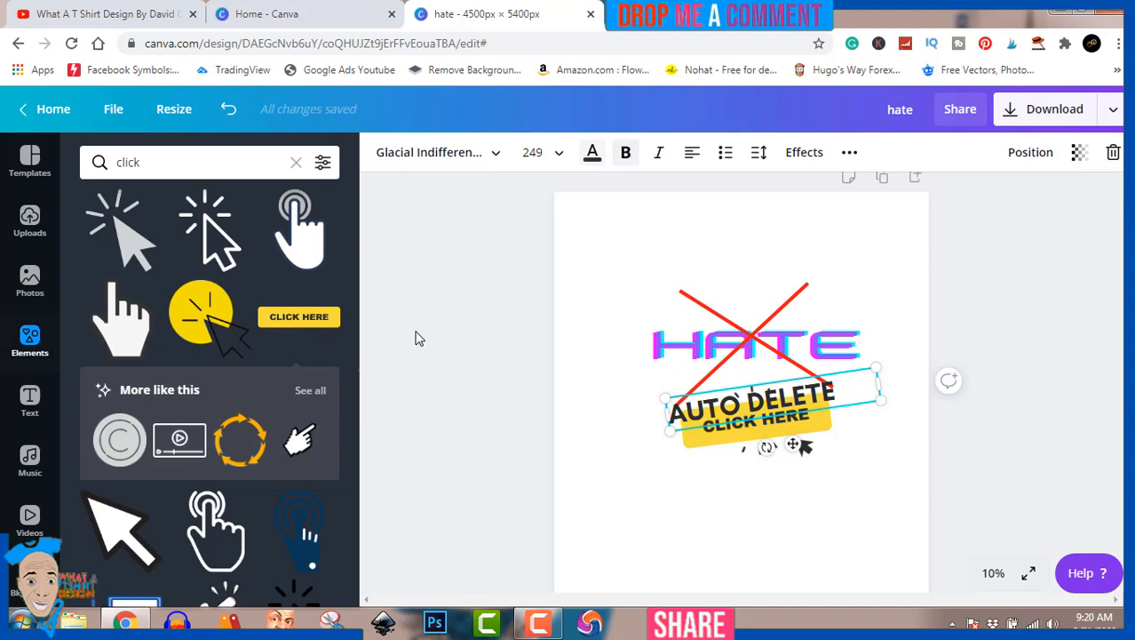
Add the white pointing-hand graphic with click marks from the "click" element results to the design
{"action": "left_click", "coordinate": [487, 356]}
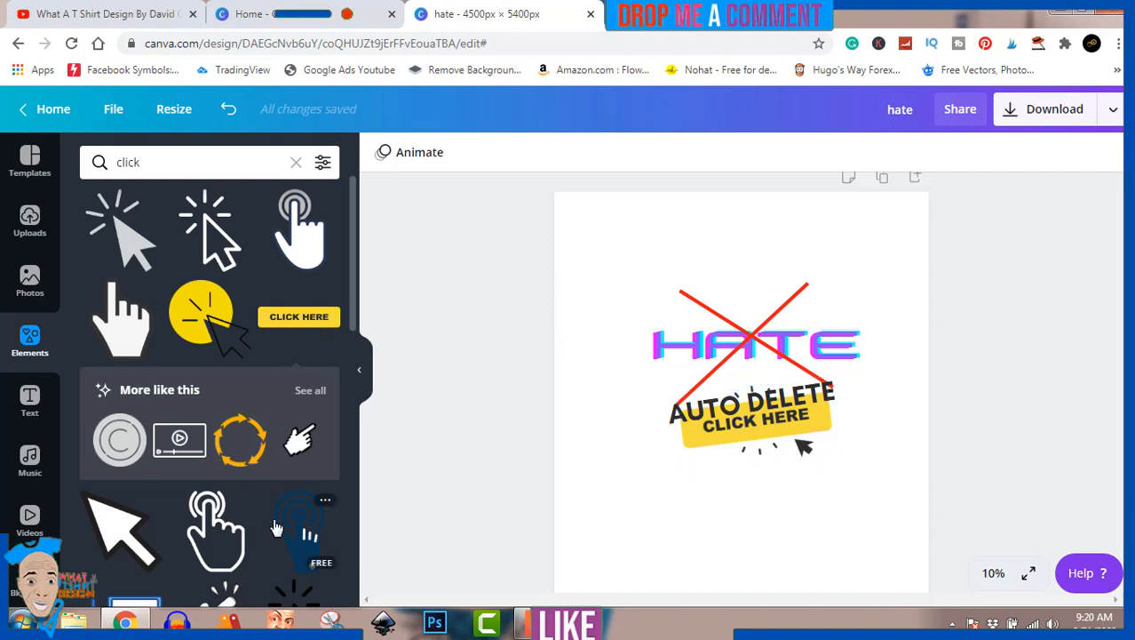
{"action": "scroll", "coordinate": [193, 309], "scroll_direction": "down", "scroll_amount": 1}
{"action": "scroll", "coordinate": [192, 305], "scroll_direction": "down", "scroll_amount": 2}
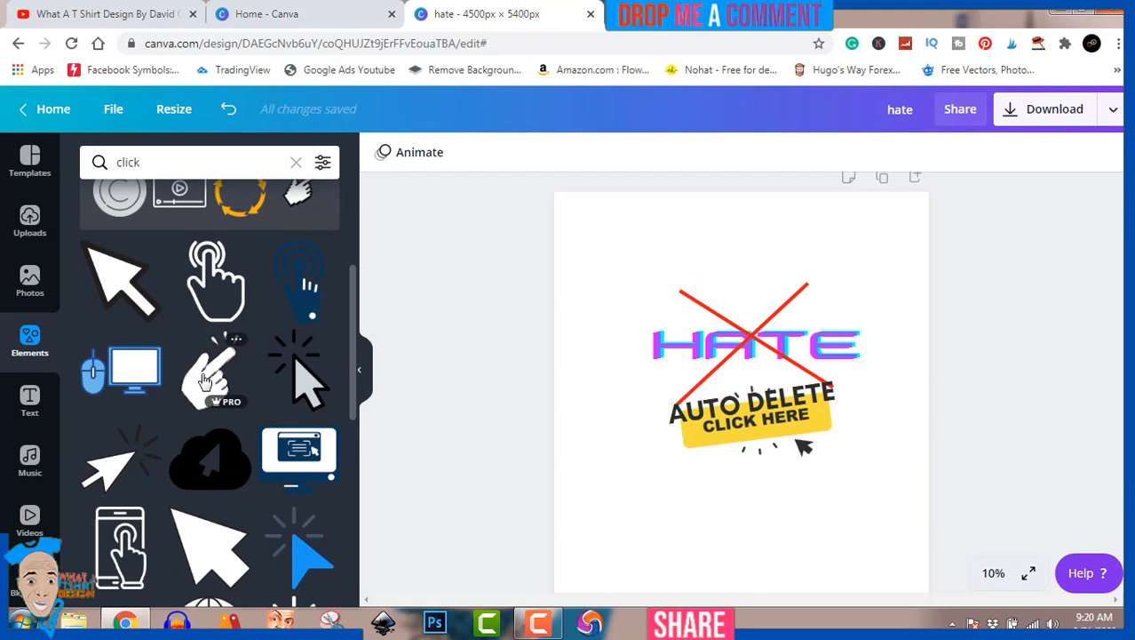
{"action": "left_click", "coordinate": [204, 381]}
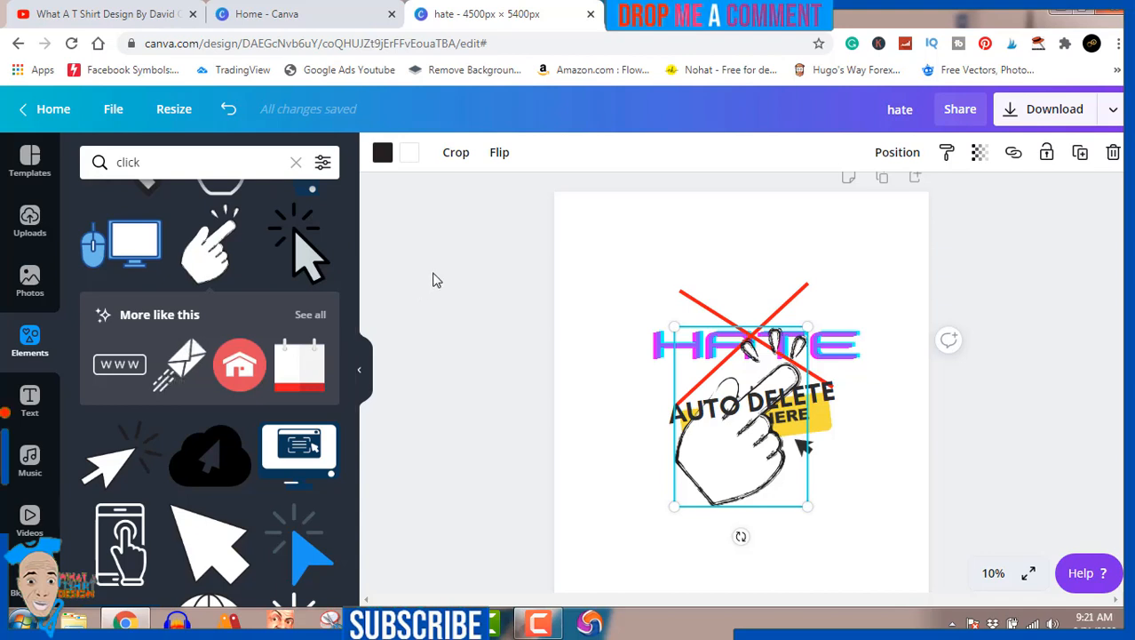
Recolour the hand graphic with the document's dark grey fill and yellow outline, and shrink it to about 872 × 1,170 px
{"action": "left_click", "coordinate": [411, 158]}
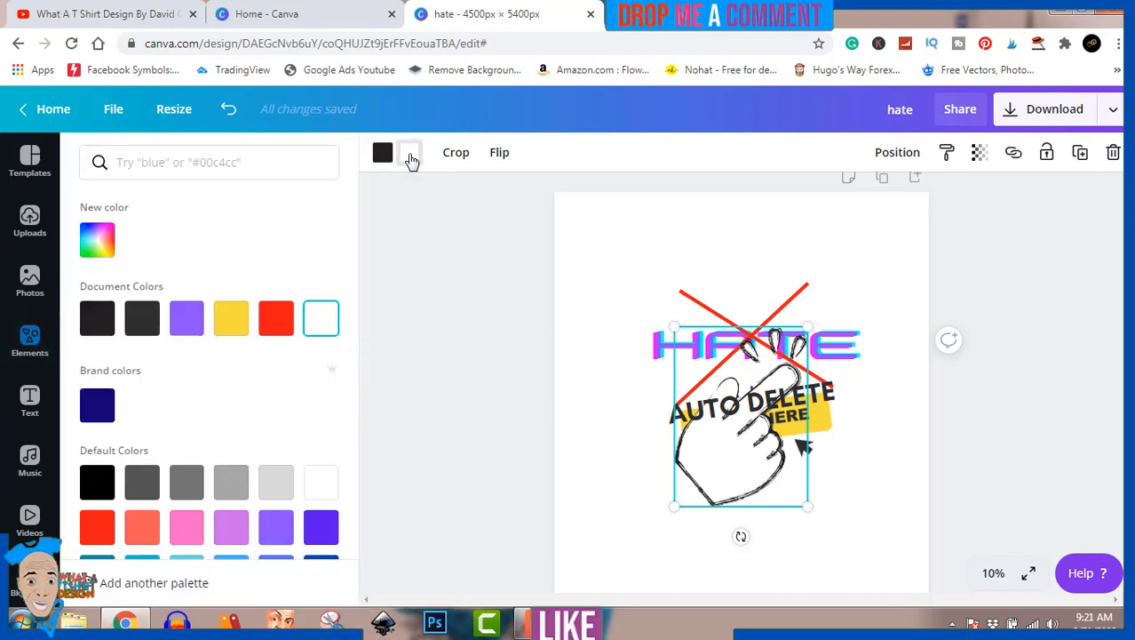
{"action": "left_click", "coordinate": [141, 320]}
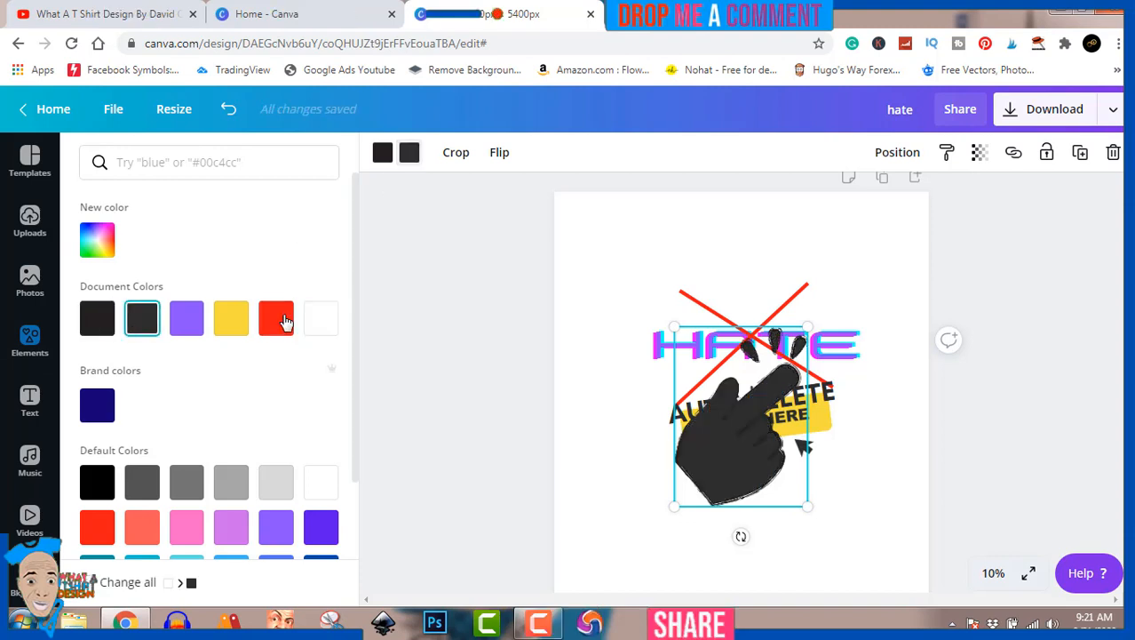
{"action": "left_click", "coordinate": [384, 159]}
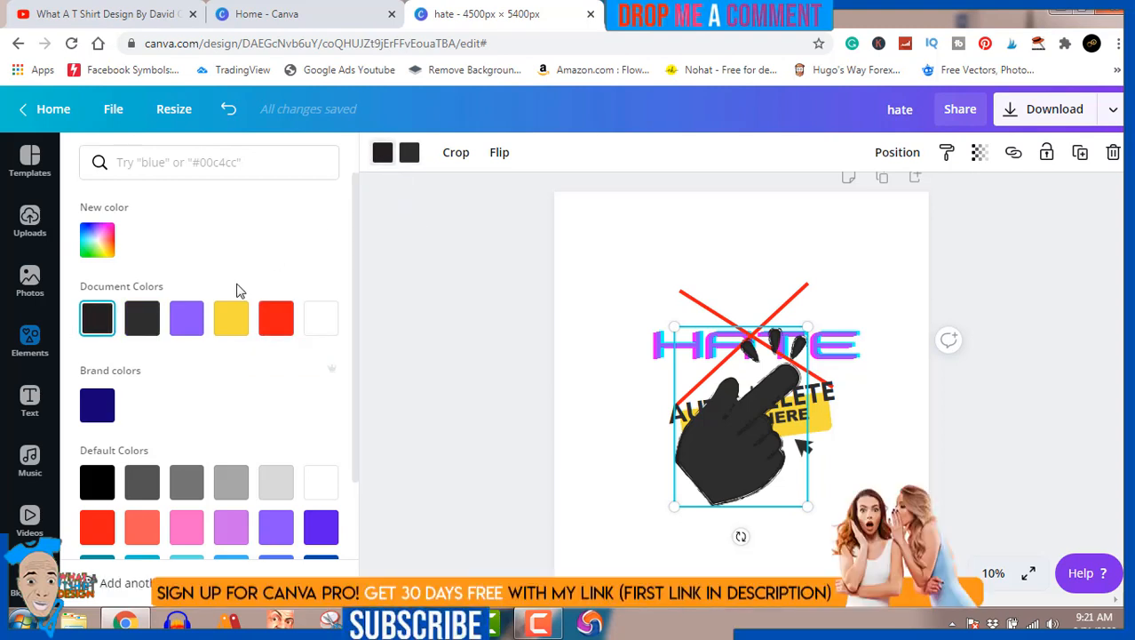
{"action": "left_click", "coordinate": [237, 318]}
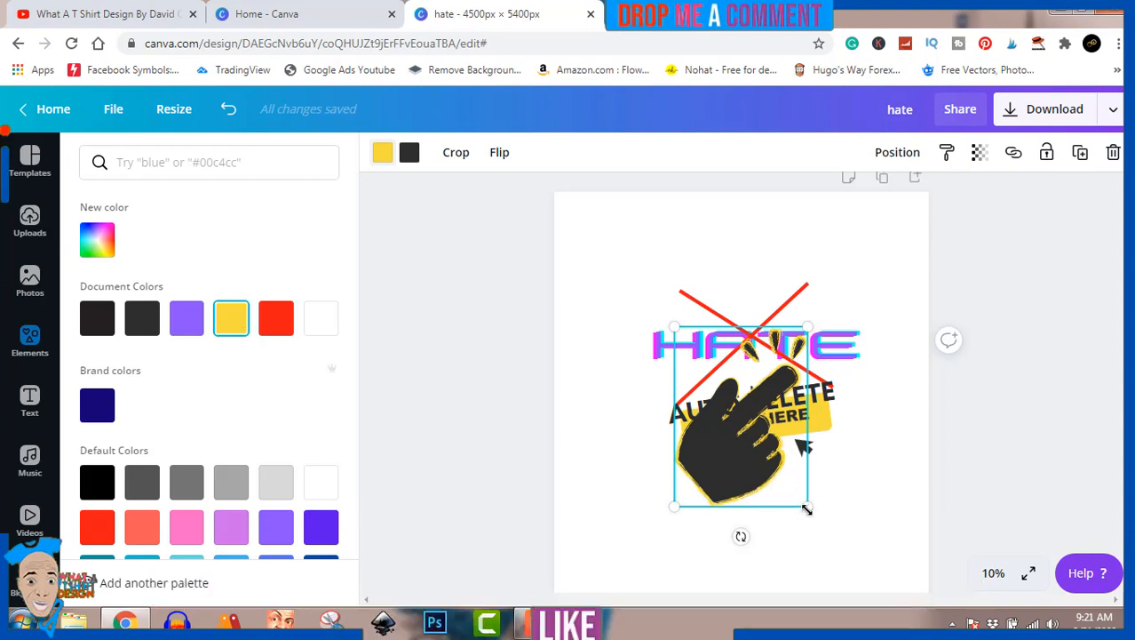
{"action": "left_click_drag", "start_coordinate": [806, 508], "coordinate": [746, 425]}
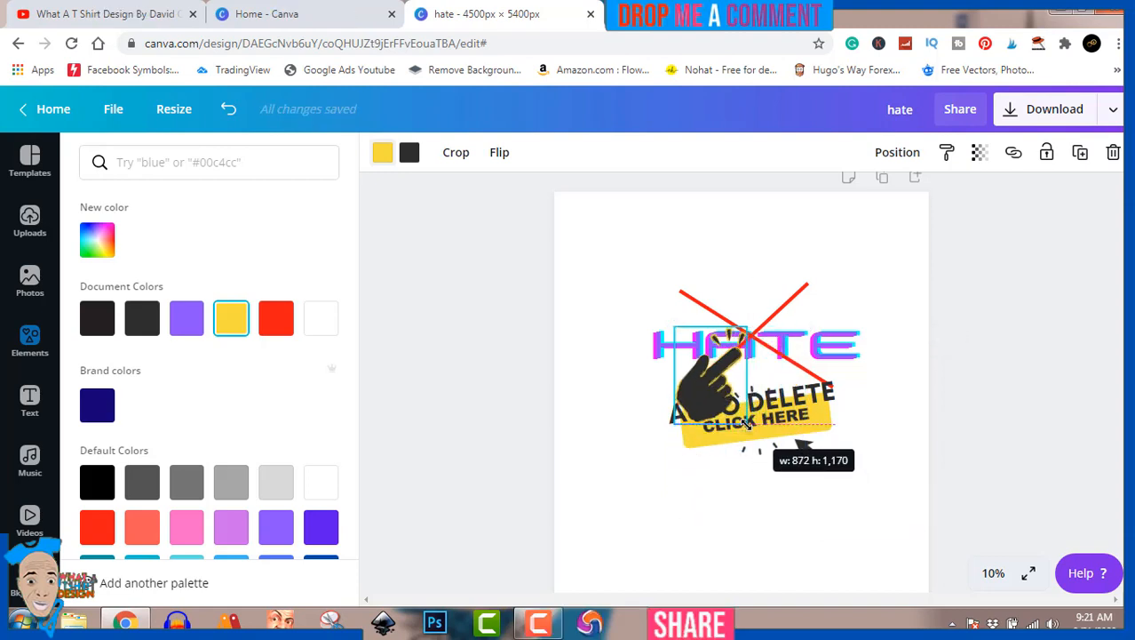
{"action": "left_click_drag", "start_coordinate": [746, 425], "coordinate": [746, 424]}
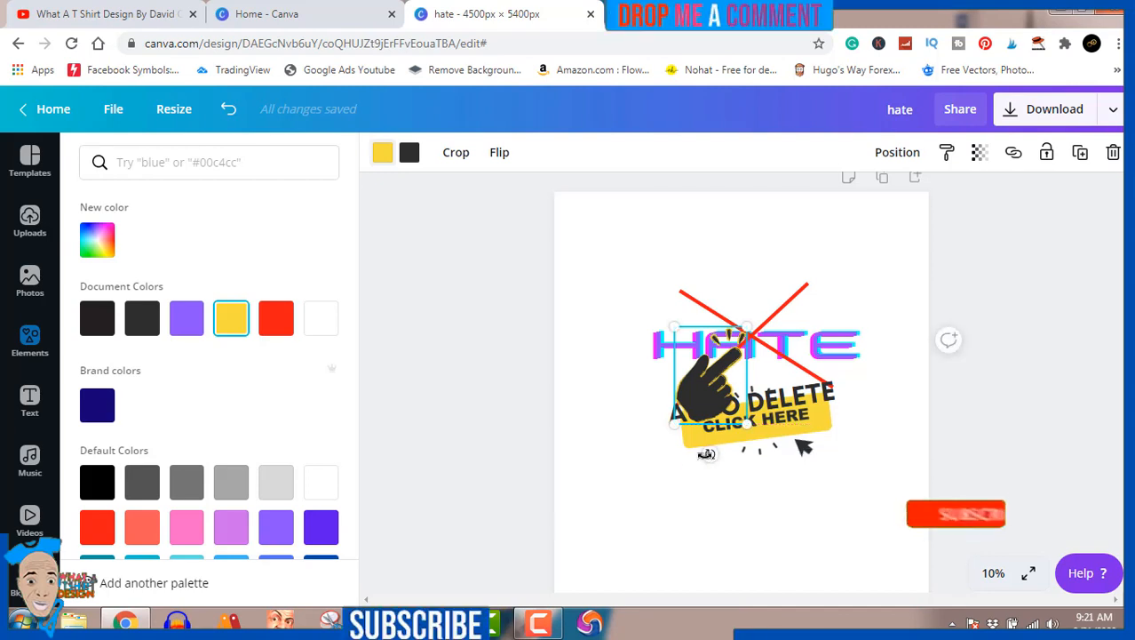
{"action": "left_click", "coordinate": [898, 153]}
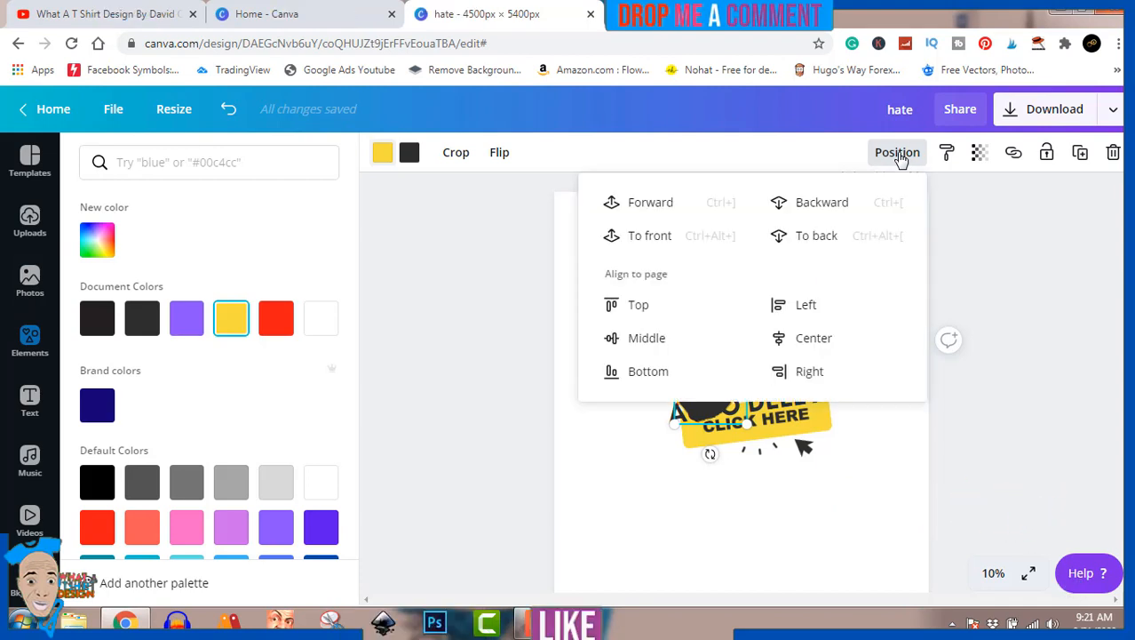
{"action": "left_click", "coordinate": [899, 154]}
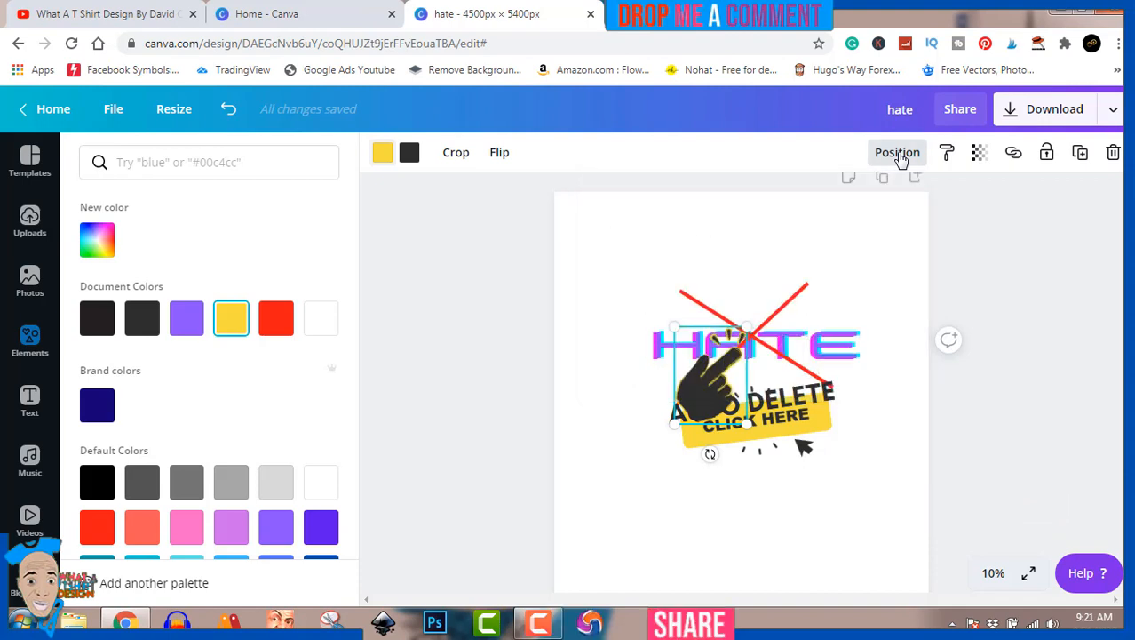
{"action": "right_click", "coordinate": [711, 388]}
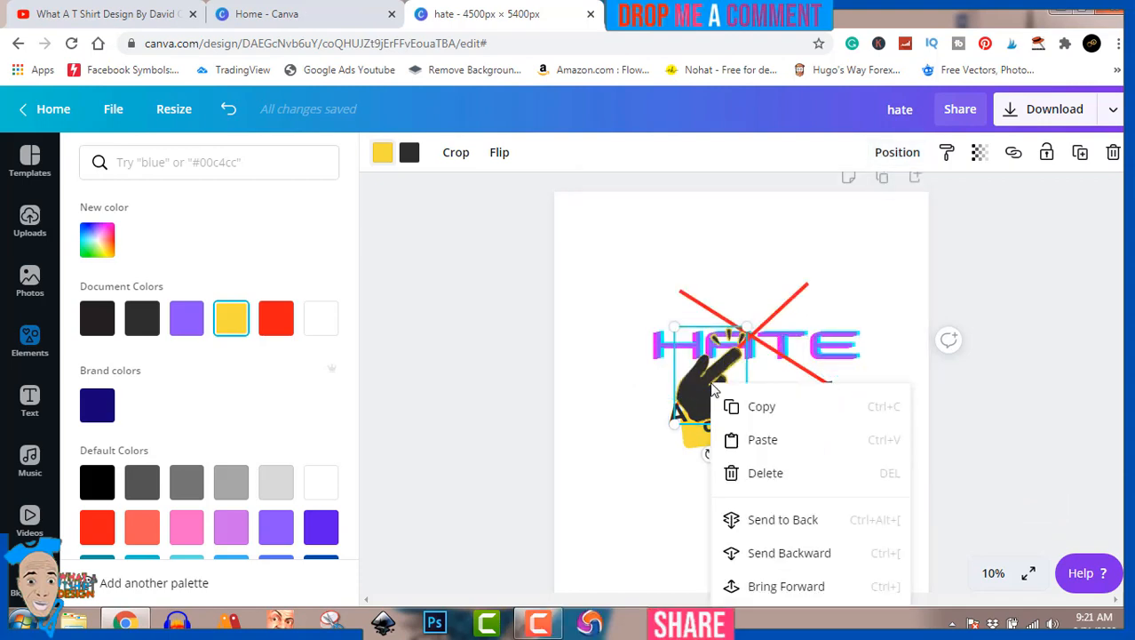
{"action": "left_click_drag", "start_coordinate": [1129, 306], "coordinate": [1128, 349]}
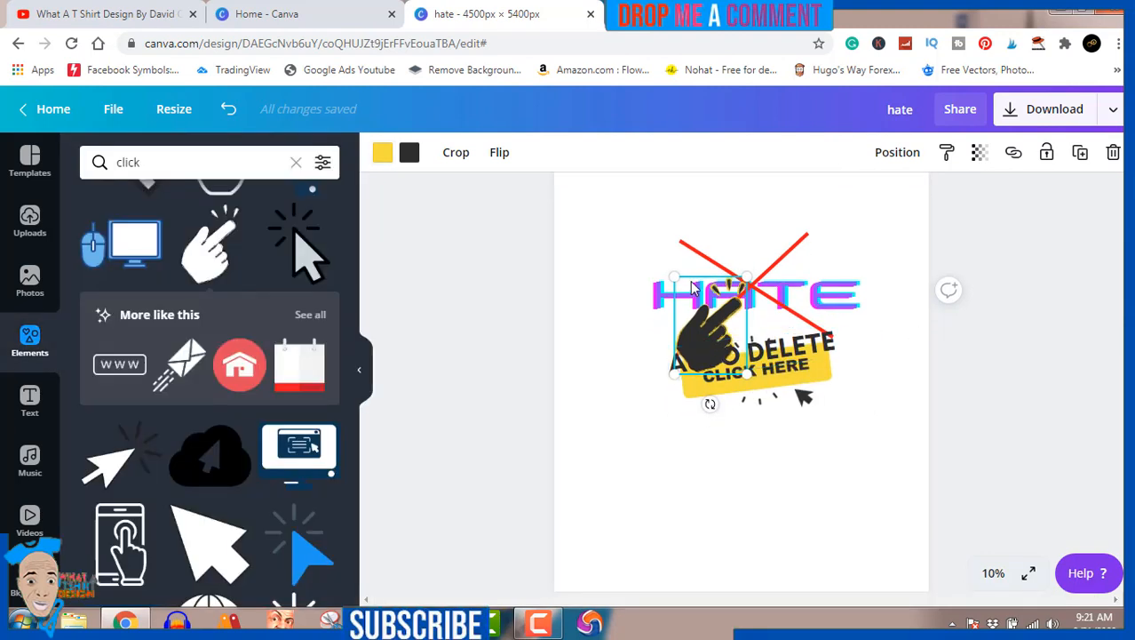
{"action": "right_click", "coordinate": [711, 325]}
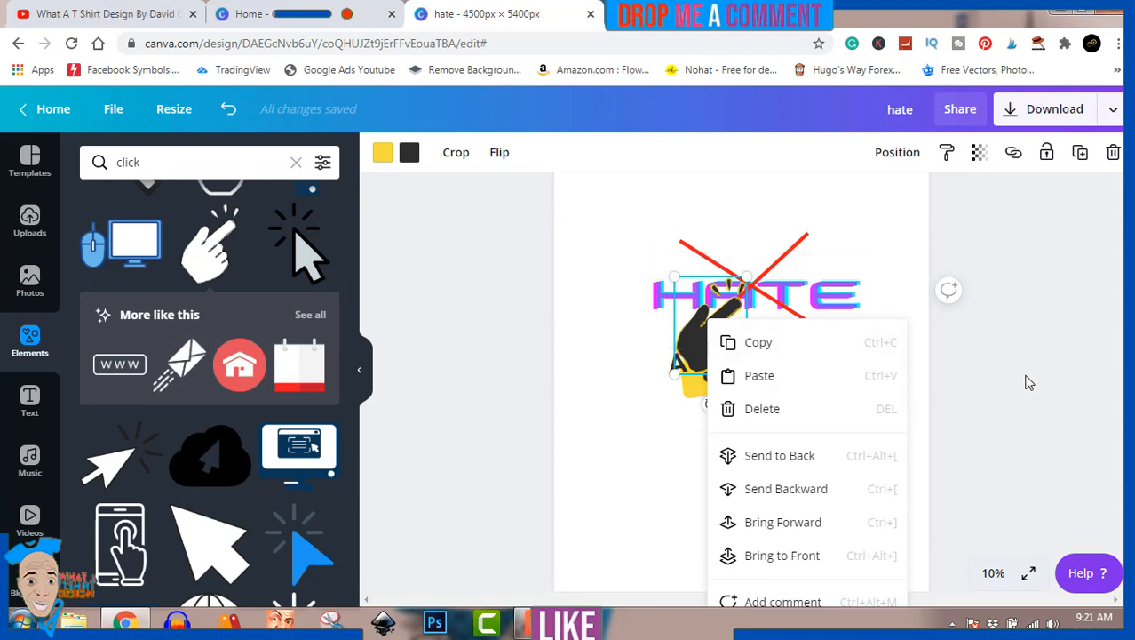
{"action": "left_click", "coordinate": [910, 366]}
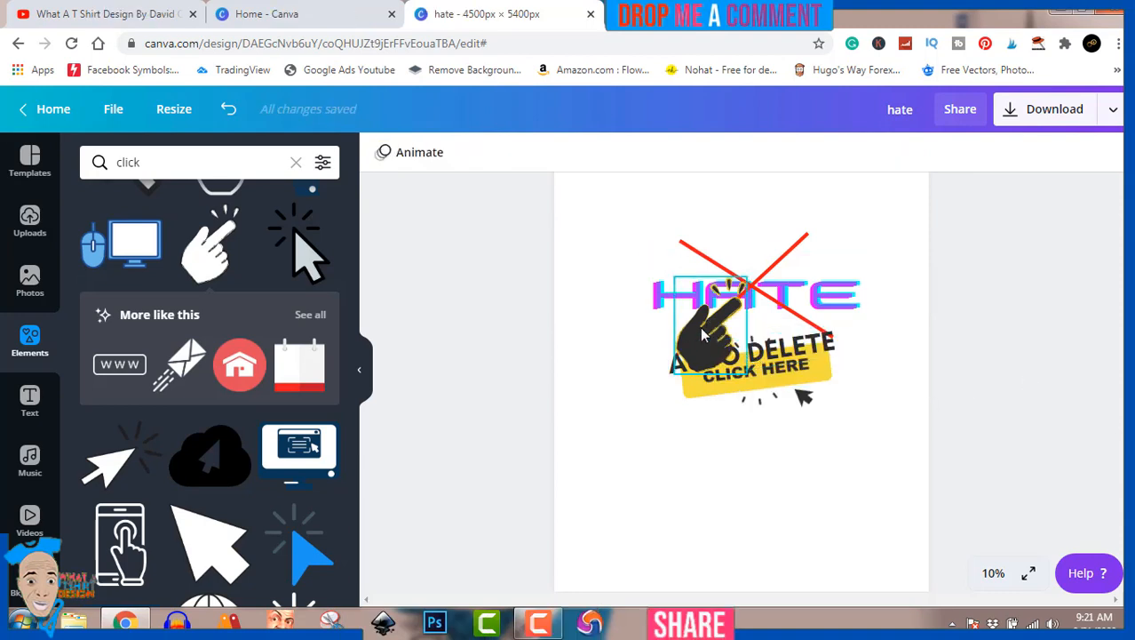
Move the hand over the arrow cursor at the CLICK HERE button's lower-right corner and shrink it slightly so it points at the button
{"action": "left_click_drag", "start_coordinate": [709, 336], "coordinate": [791, 405]}
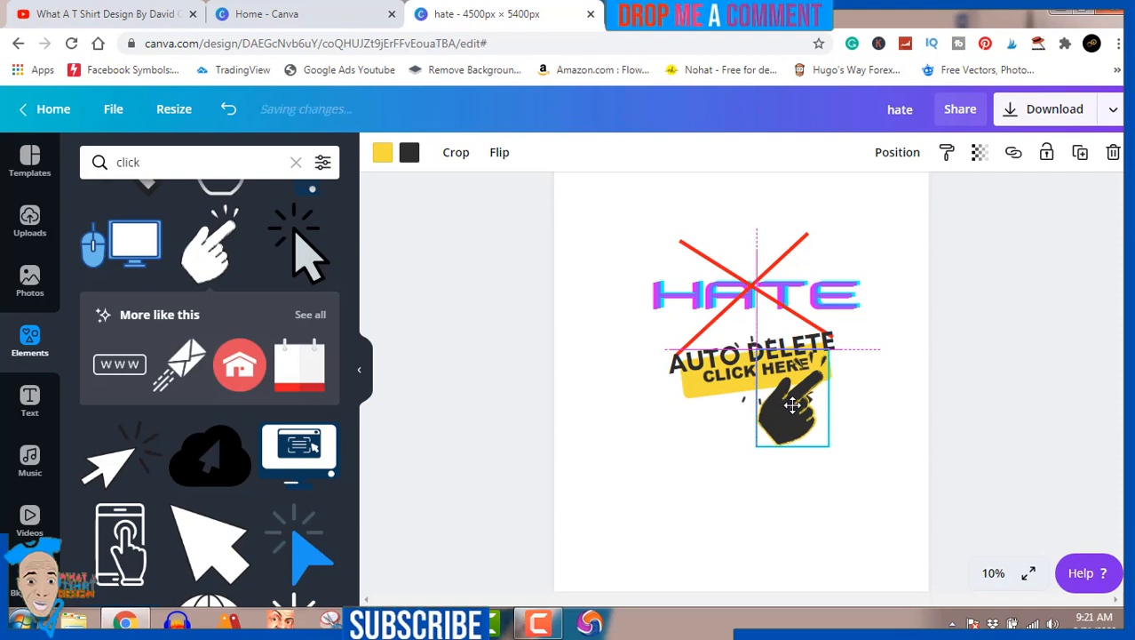
{"action": "left_click", "coordinate": [796, 411]}
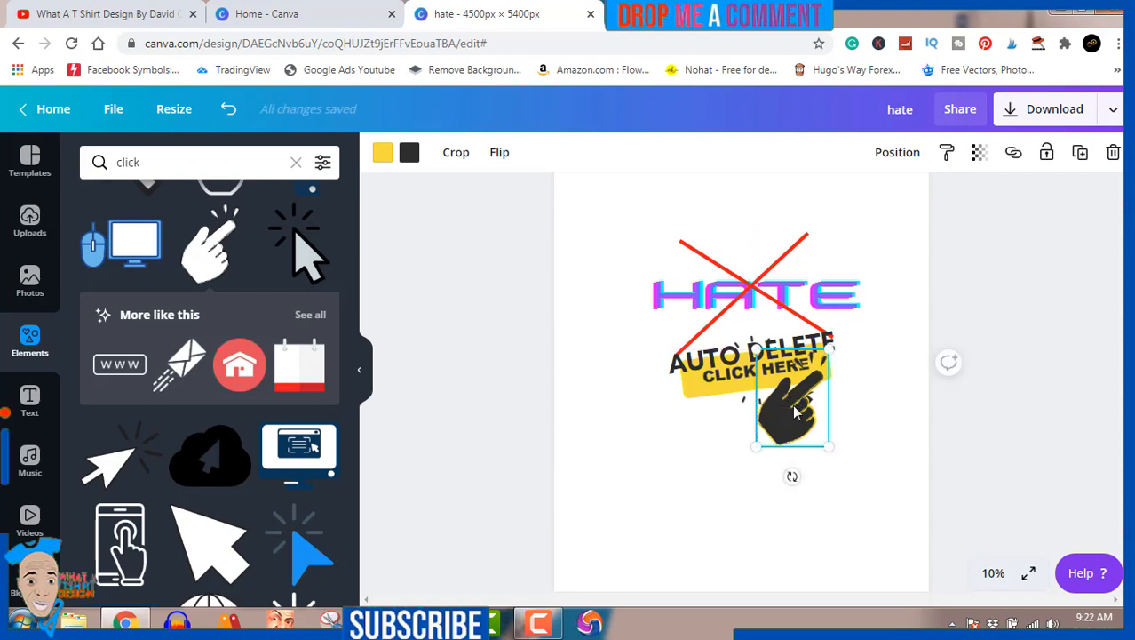
{"action": "key", "text": "Right"}
{"action": "key", "text": "Right"}
{"action": "key", "text": "Right"}
{"action": "key", "text": "Right"}
{"action": "key", "text": "Right"}
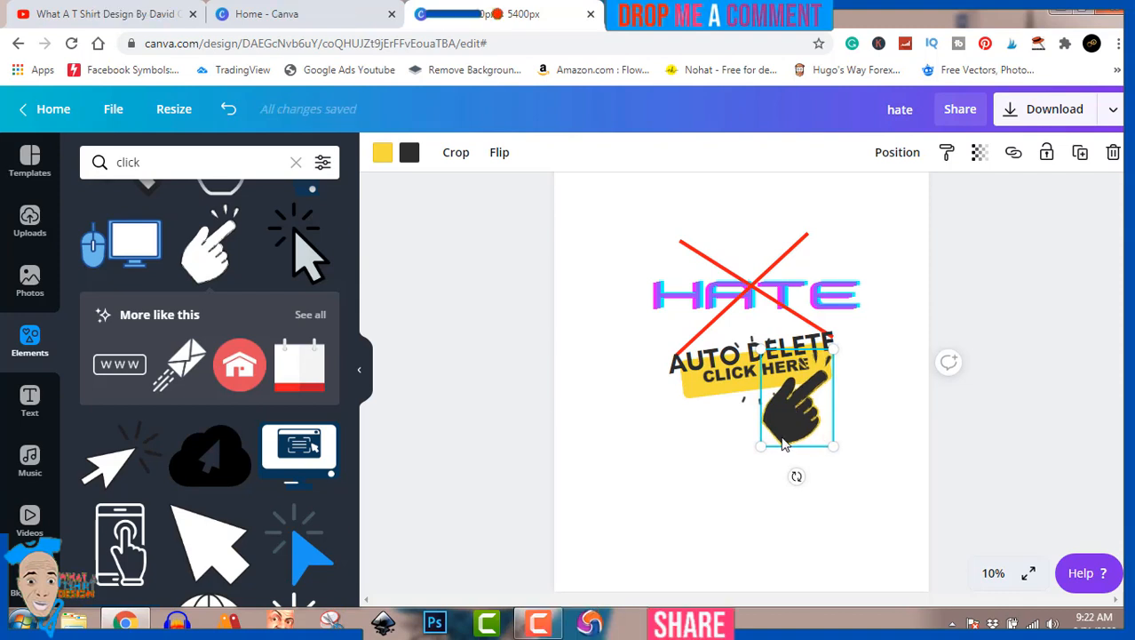
{"action": "left_click_drag", "start_coordinate": [763, 441], "coordinate": [768, 432]}
{"action": "left_click", "coordinate": [1022, 350]}
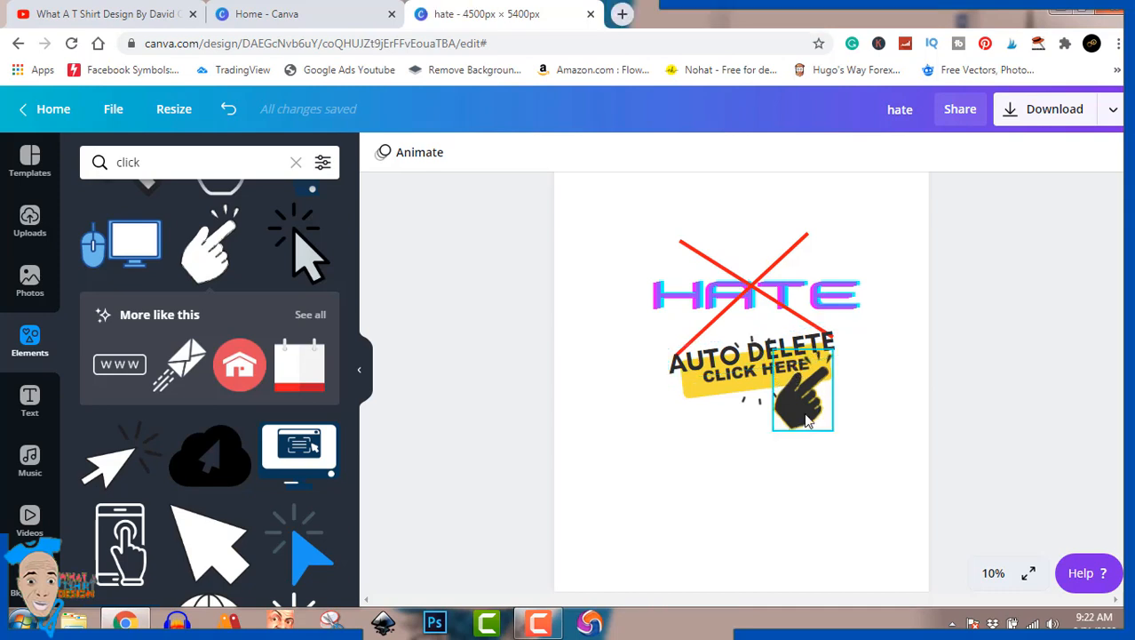
{"action": "left_click", "coordinate": [538, 627]}
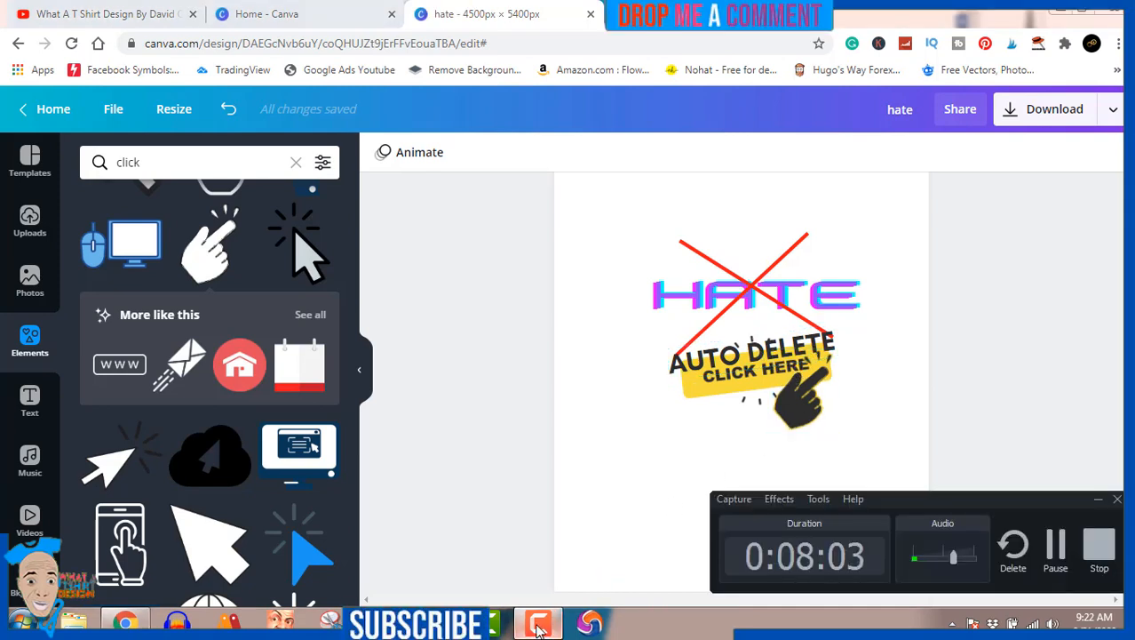
{"action": "left_click", "coordinate": [537, 627]}
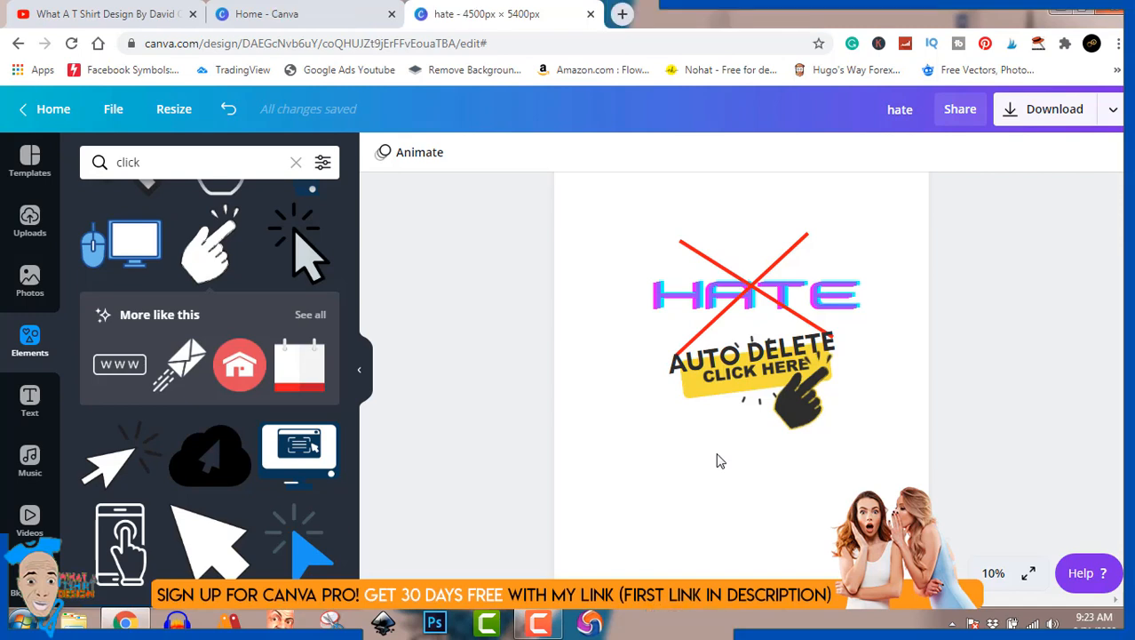
Download the design as a PNG with a transparent background, keeping the current Windows color scheme and suppressing that message
{"action": "left_click", "coordinate": [1057, 111]}
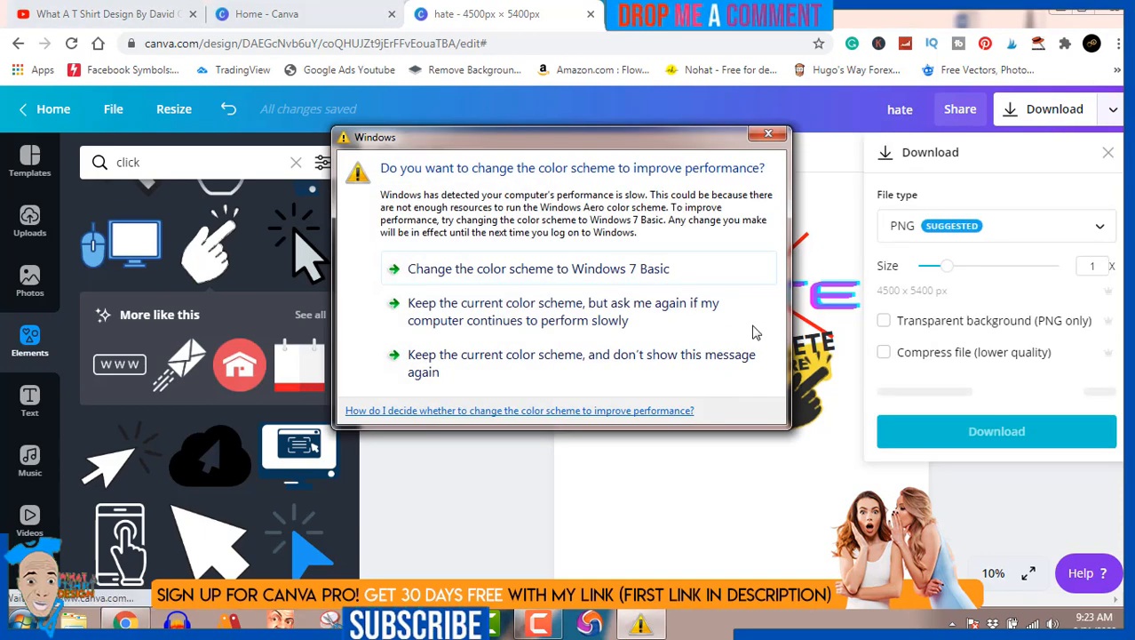
{"action": "left_click", "coordinate": [705, 368]}
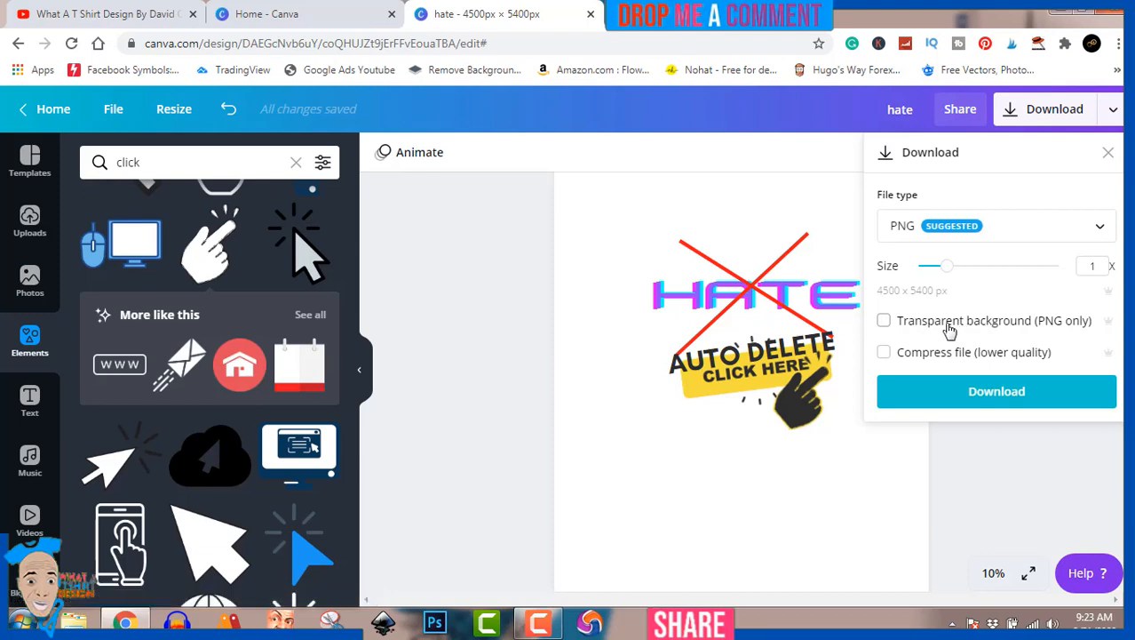
{"action": "left_click", "coordinate": [884, 321]}
{"action": "left_click", "coordinate": [993, 400]}
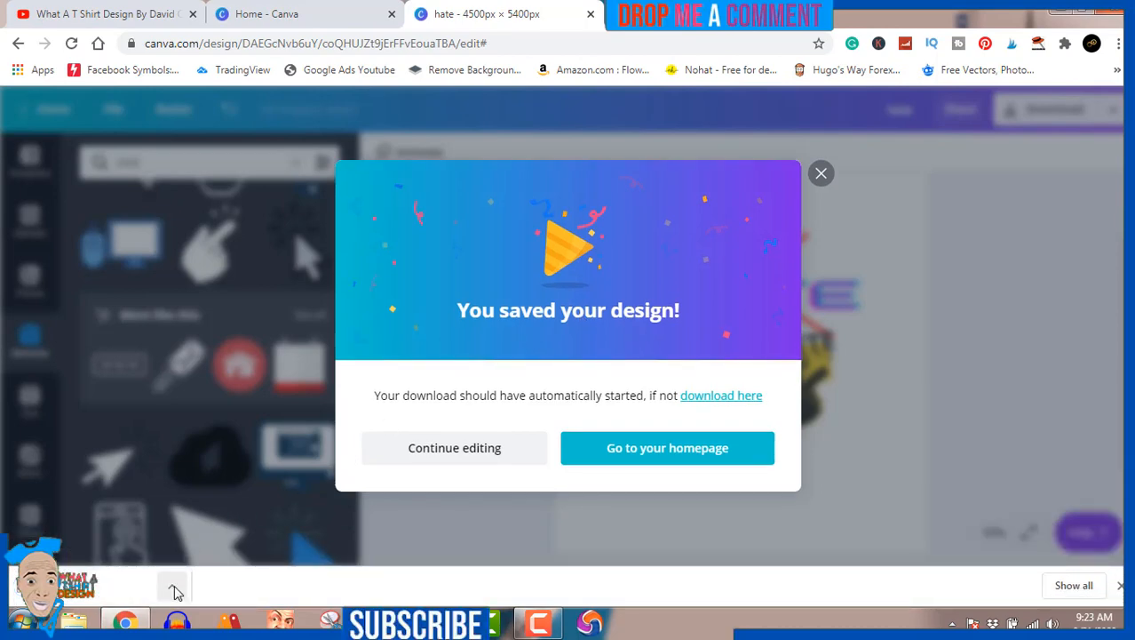
Show the downloaded file in its folder and open the hate image in Windows Photo Viewer to check it
{"action": "left_click", "coordinate": [173, 589]}
{"action": "left_click", "coordinate": [227, 534]}
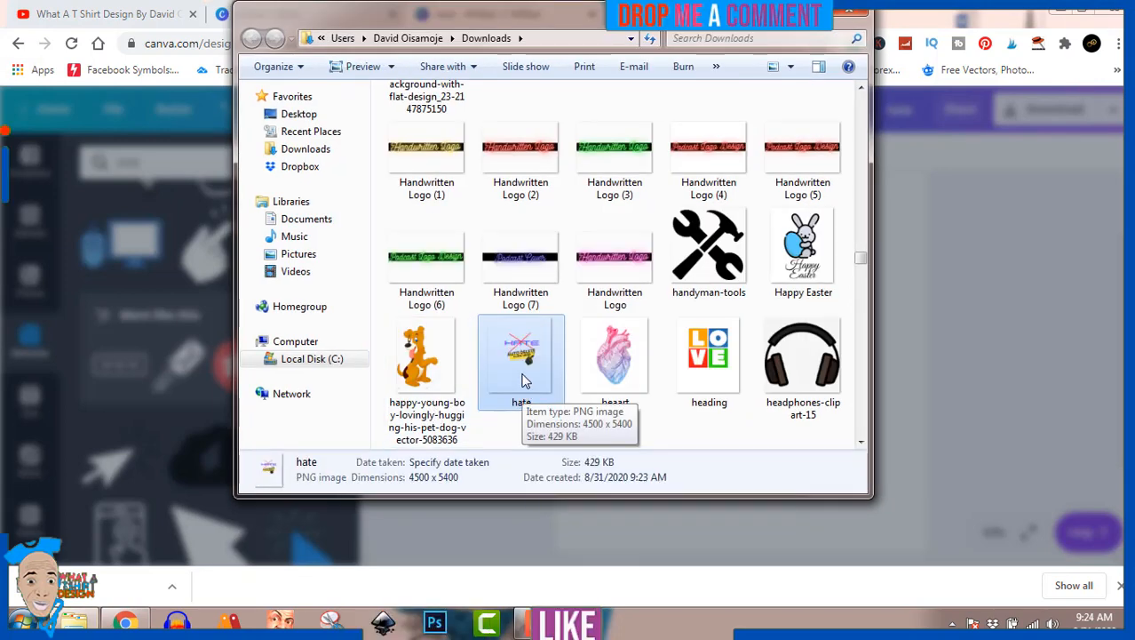
{"action": "double_click", "coordinate": [523, 383]}
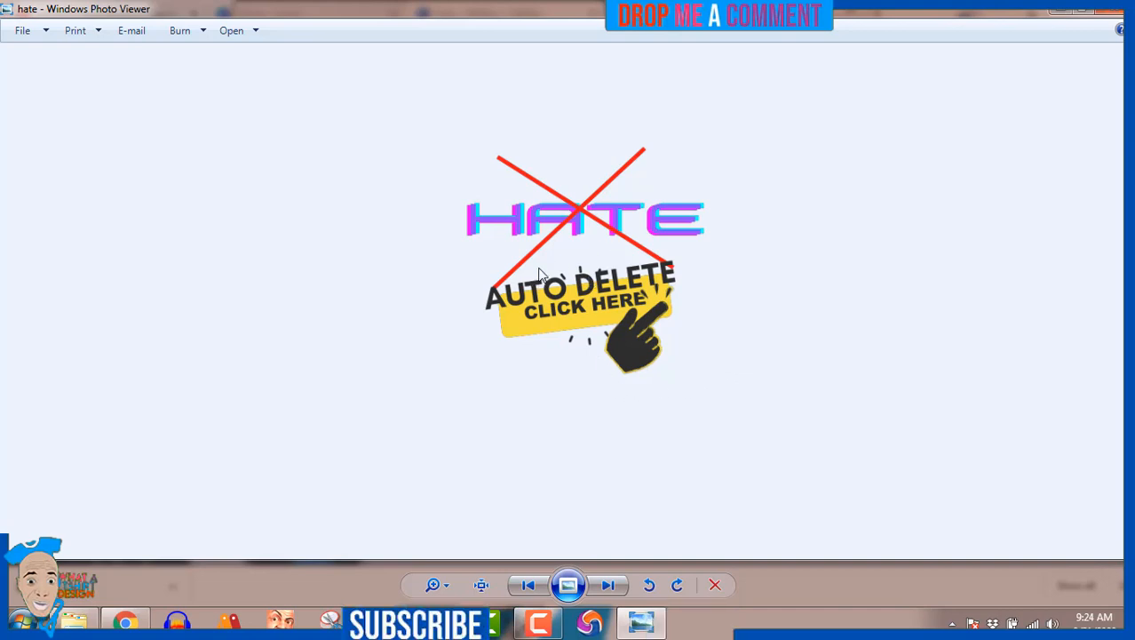
{"action": "left_click", "coordinate": [539, 624]}
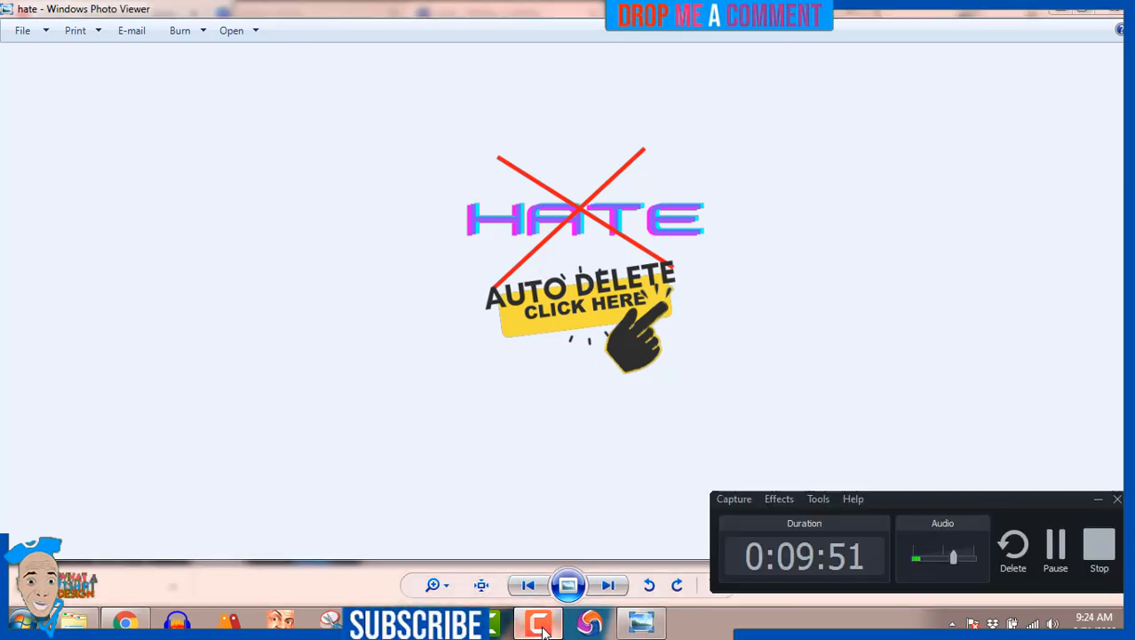